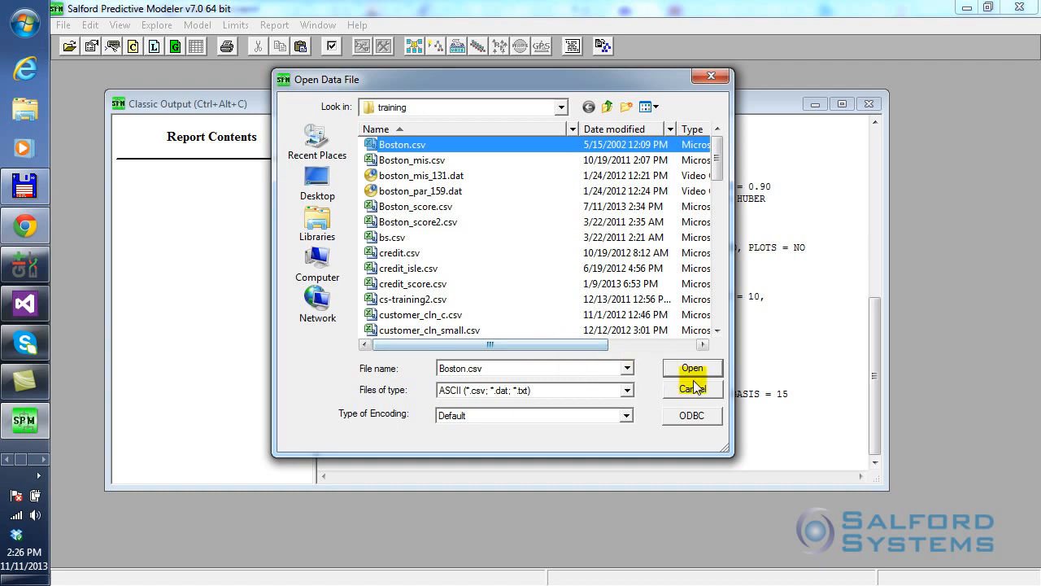
Open Boston.csv from the training folder with the file type set to ASCII (*.csv; *.dat; *.txt)
{"action": "left_click", "coordinate": [627, 369]}
{"action": "left_click", "coordinate": [627, 368]}
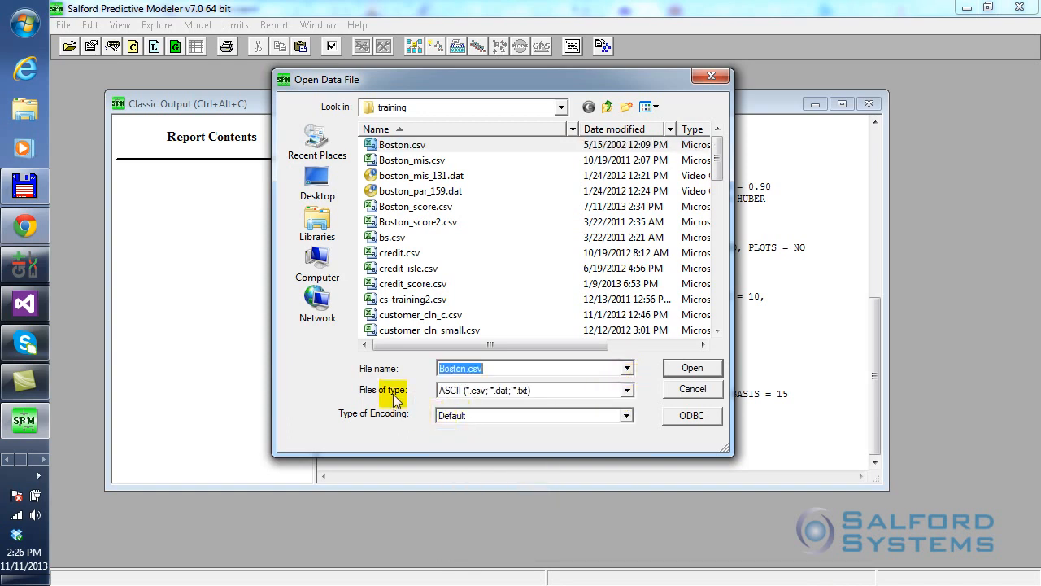
{"action": "left_click", "coordinate": [628, 391]}
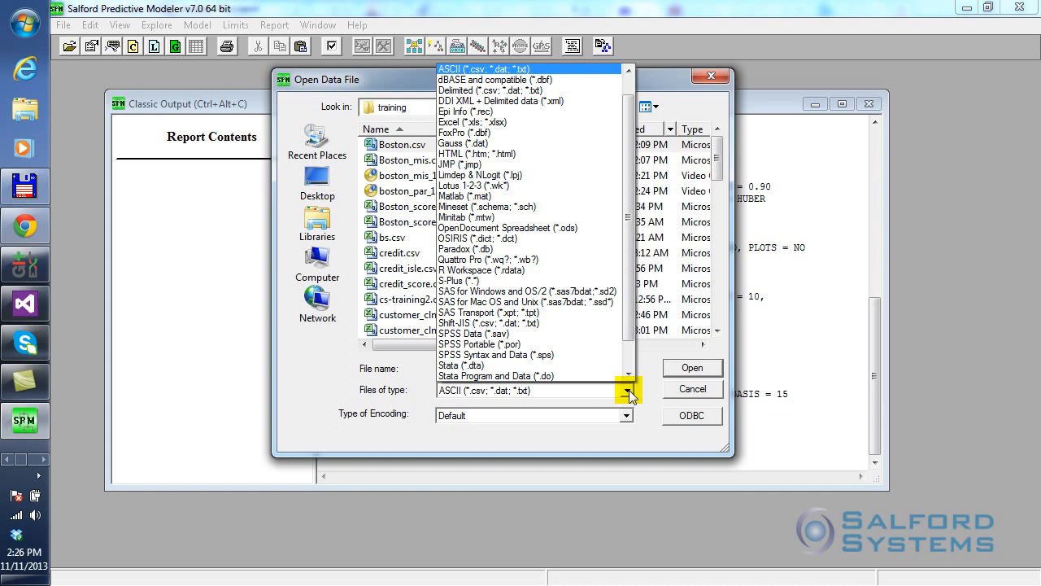
{"action": "left_click", "coordinate": [483, 70]}
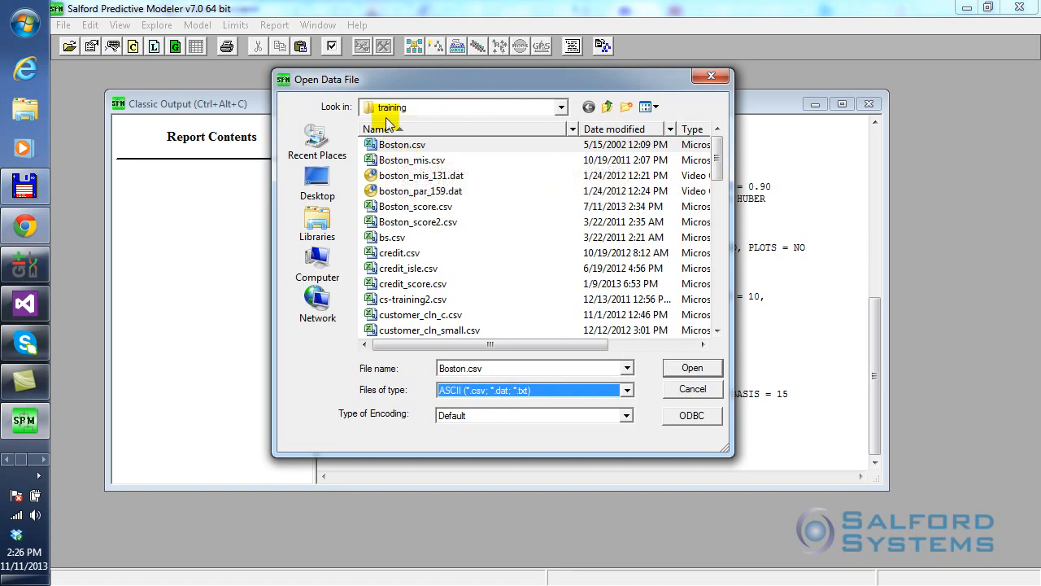
{"action": "left_click", "coordinate": [560, 109]}
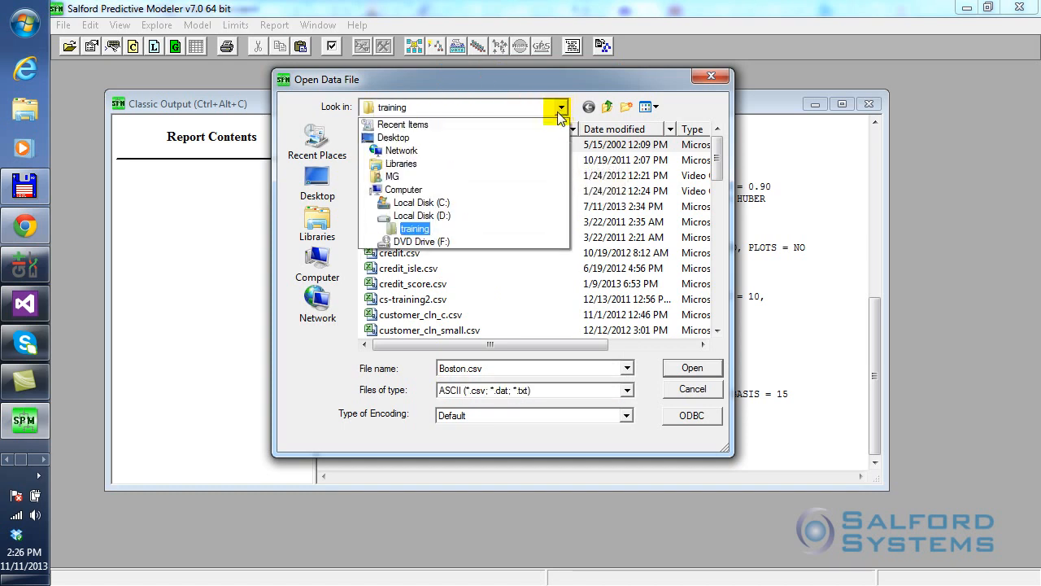
{"action": "left_click", "coordinate": [414, 229]}
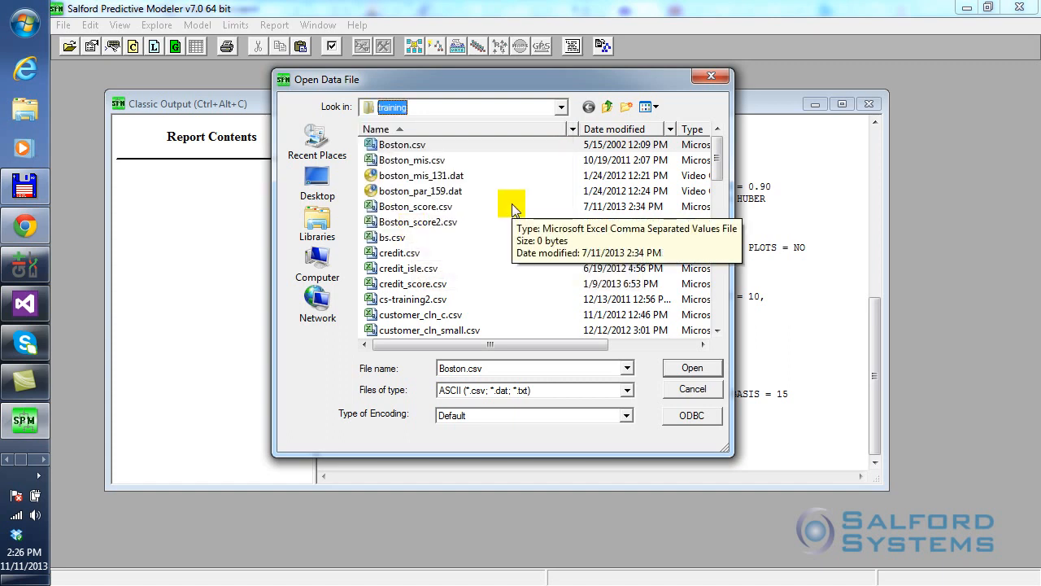
{"action": "left_click", "coordinate": [404, 146]}
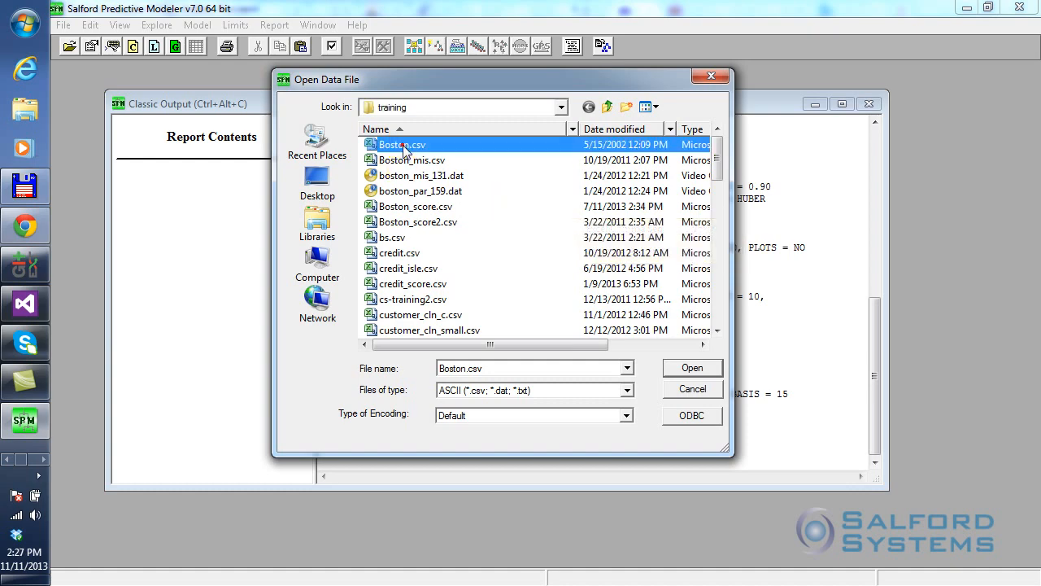
{"action": "left_click", "coordinate": [690, 369]}
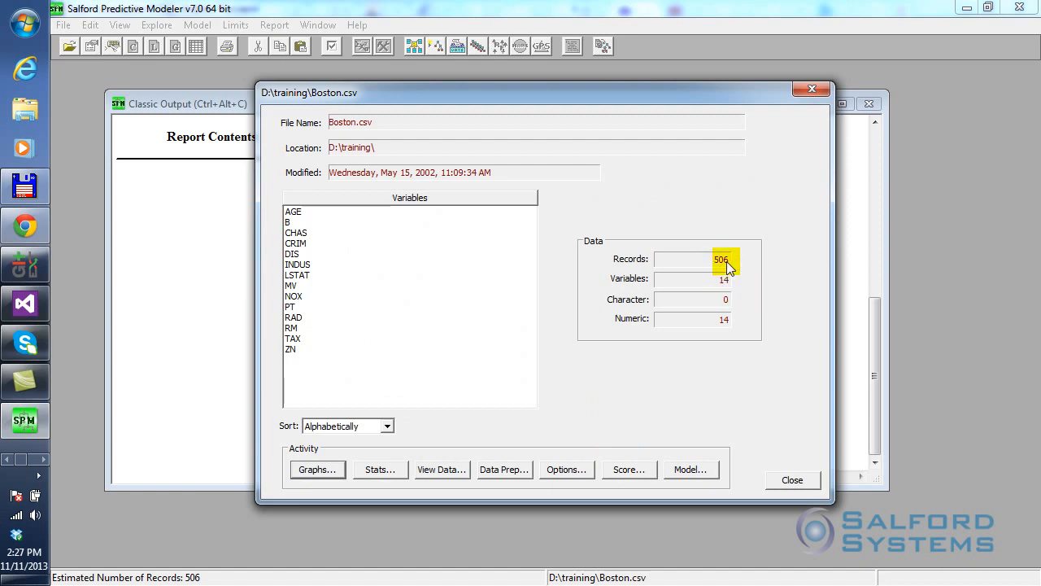
Begin a model setup for the loaded data with MARS as the analysis method and Regression as the analysis type
{"action": "left_click", "coordinate": [689, 470]}
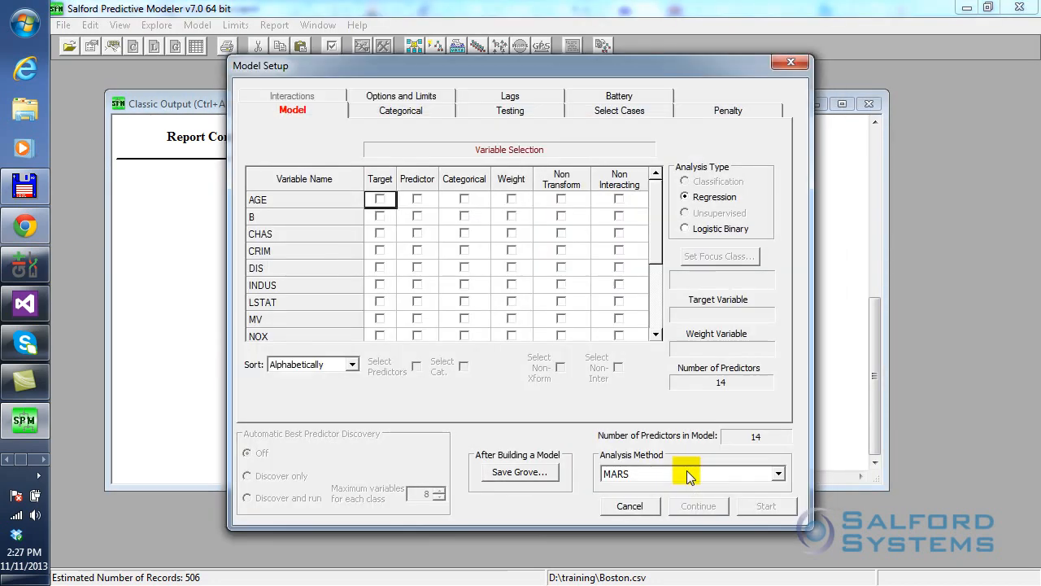
{"action": "left_click_drag", "start_coordinate": [494, 67], "coordinate": [477, 70]}
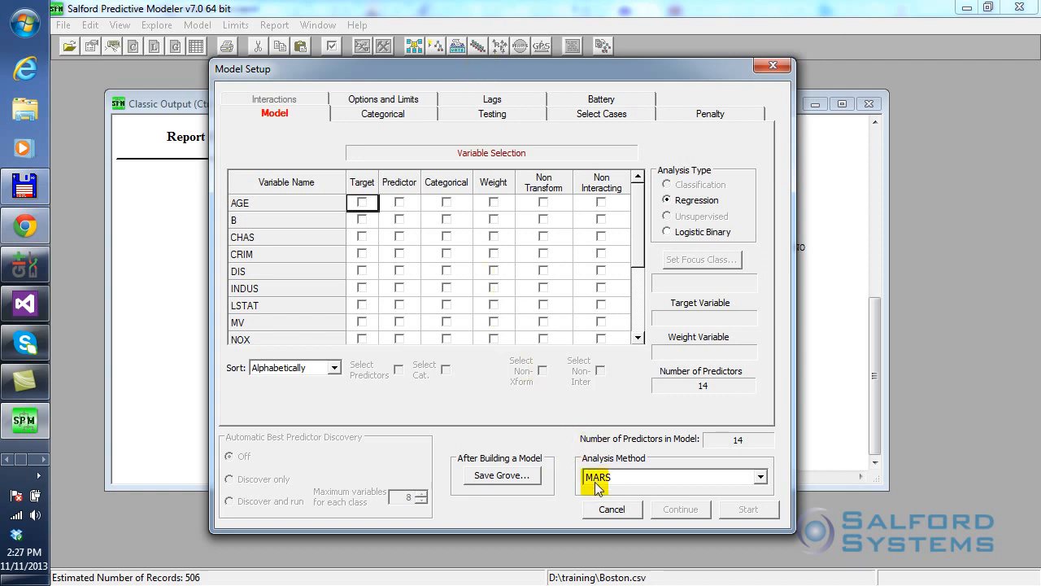
{"action": "left_click", "coordinate": [760, 479]}
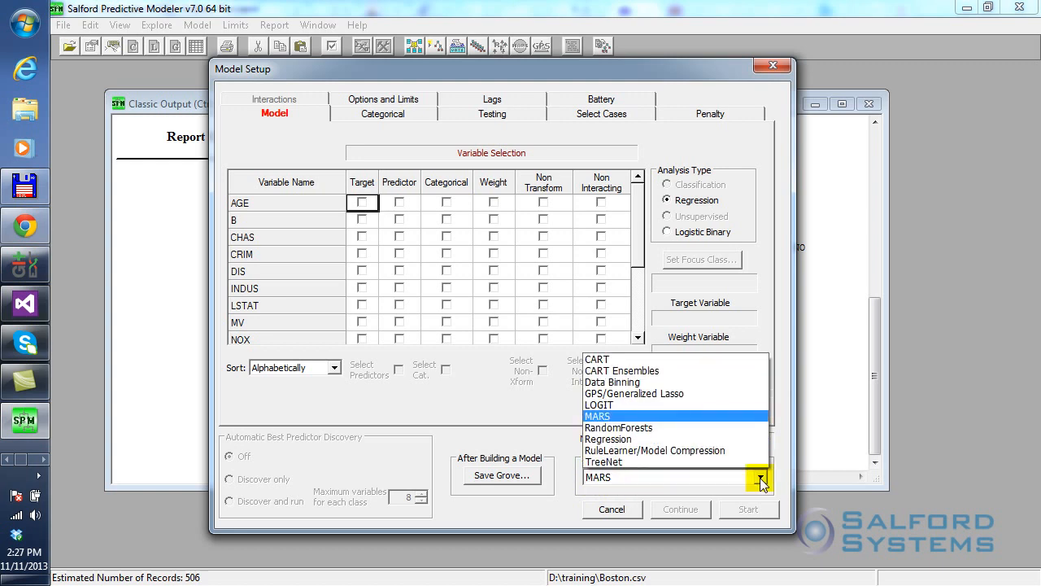
{"action": "left_click", "coordinate": [616, 416]}
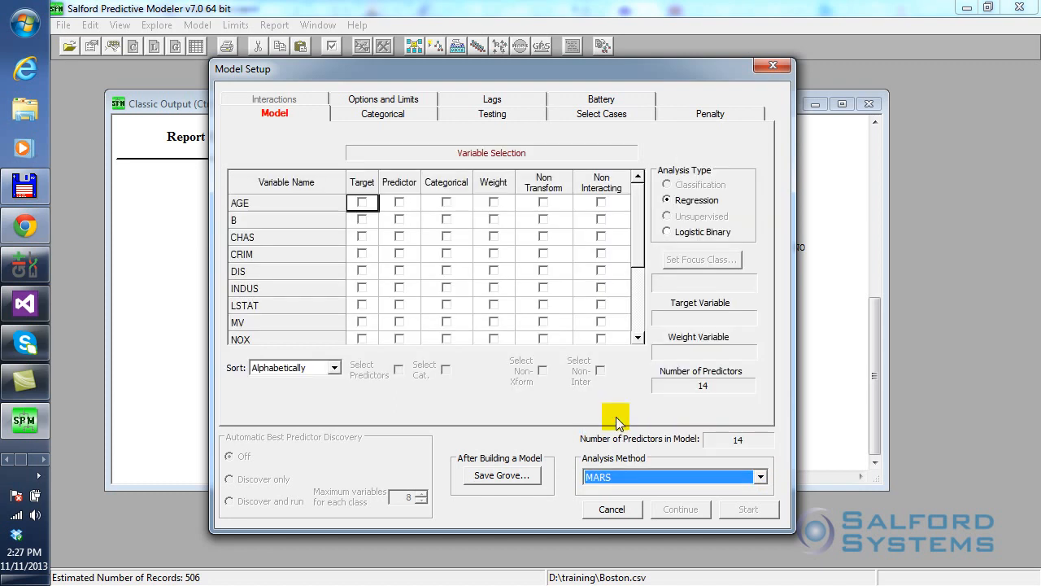
{"action": "left_click", "coordinate": [667, 201]}
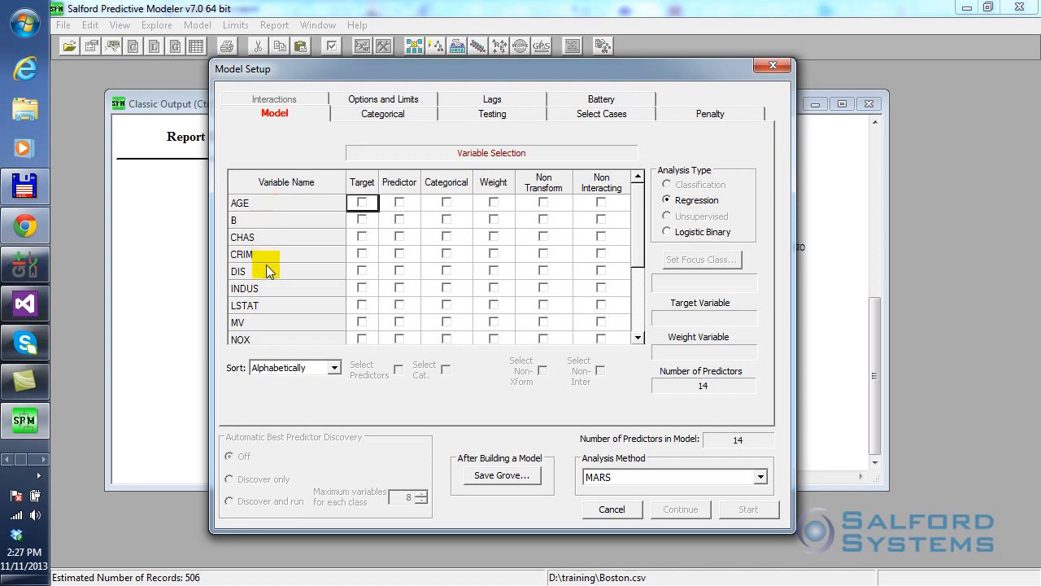
Sort the variables in file order and set MV as the target, with all variables from CRIM to LSTAT as predictors
{"action": "left_click", "coordinate": [334, 368]}
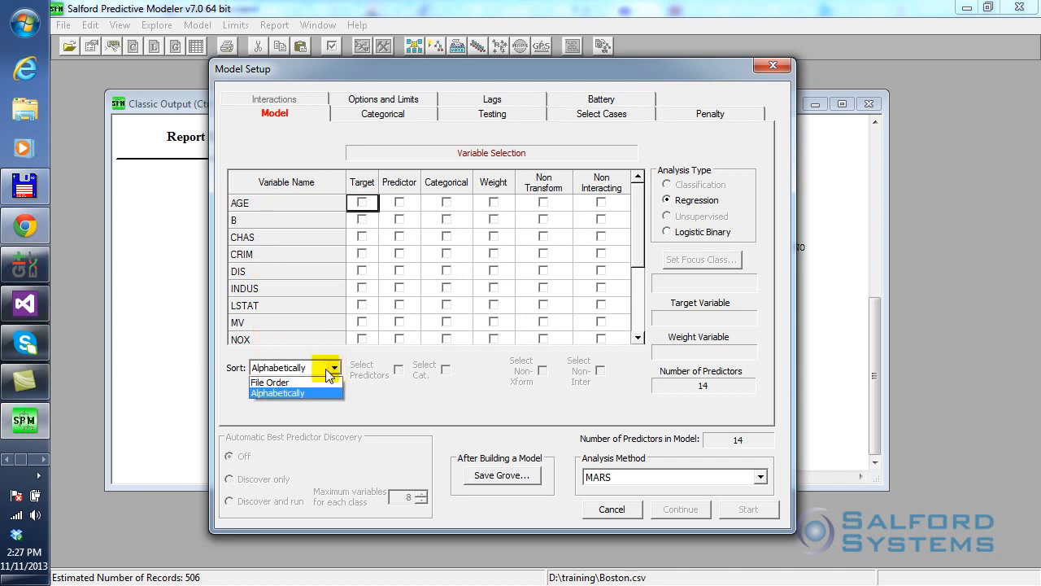
{"action": "left_click", "coordinate": [281, 383]}
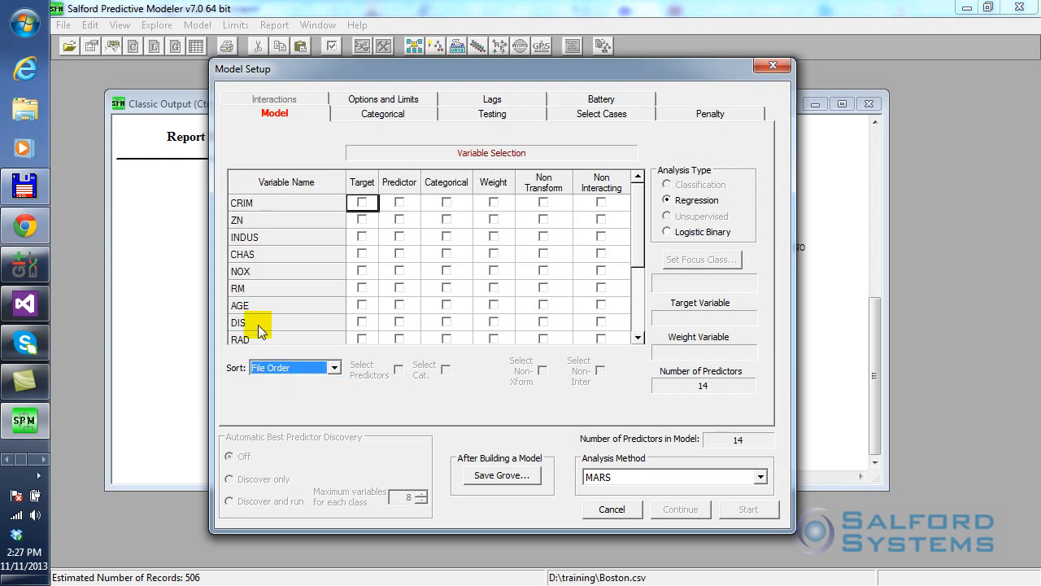
{"action": "left_click_drag", "start_coordinate": [639, 236], "coordinate": [637, 341]}
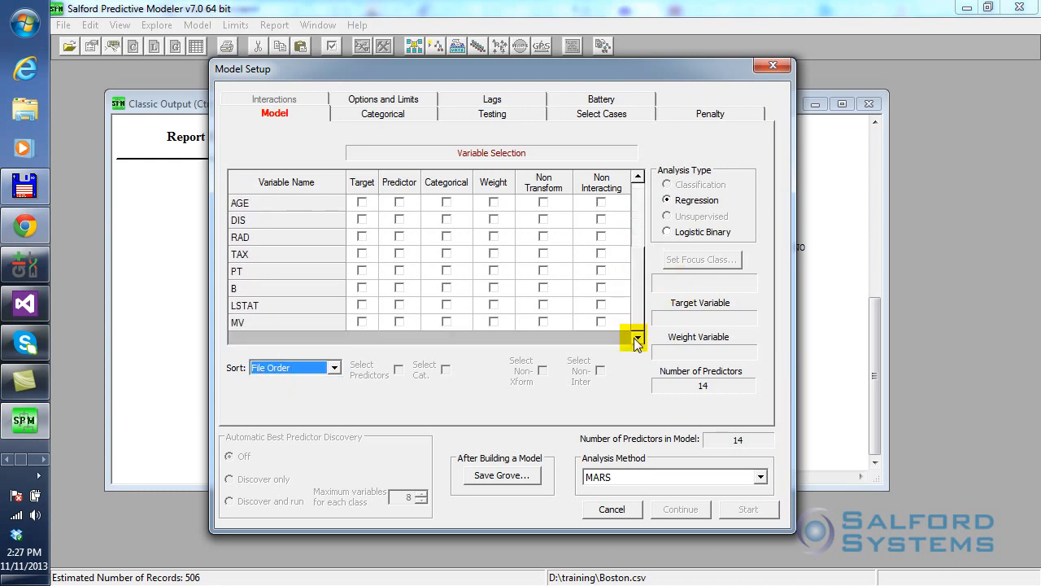
{"action": "left_click", "coordinate": [362, 323]}
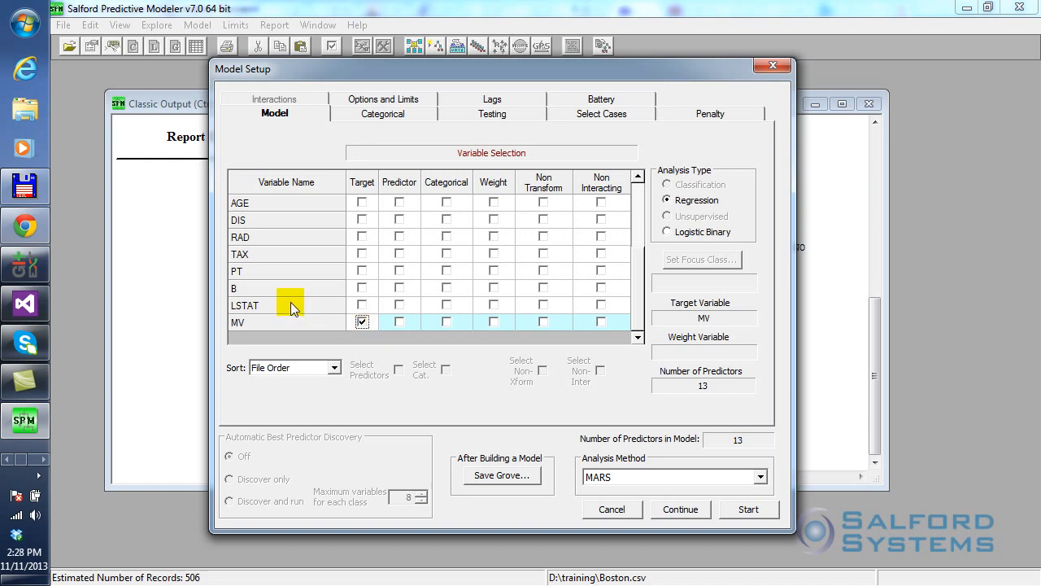
{"action": "left_click_drag", "start_coordinate": [290, 306], "coordinate": [277, 169]}
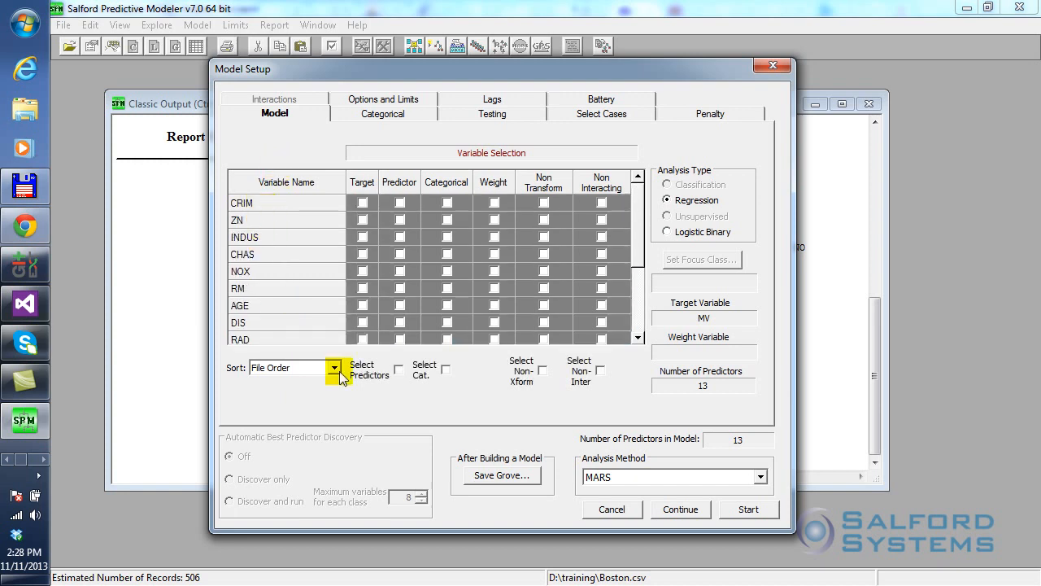
{"action": "left_click", "coordinate": [399, 373]}
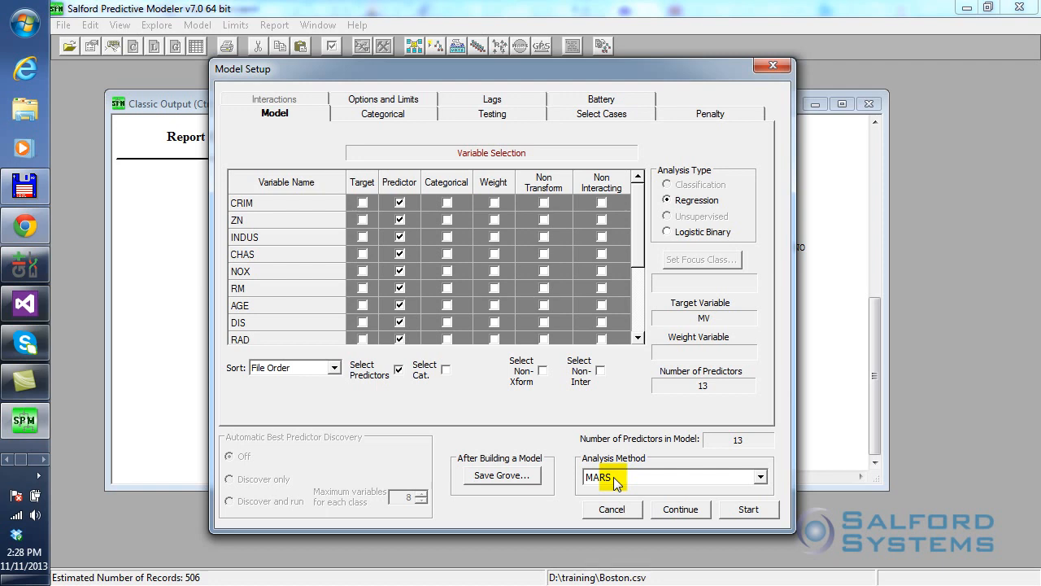
Set the testing method to a randomly selected fraction of cases, using 0.20
{"action": "left_click", "coordinate": [491, 118]}
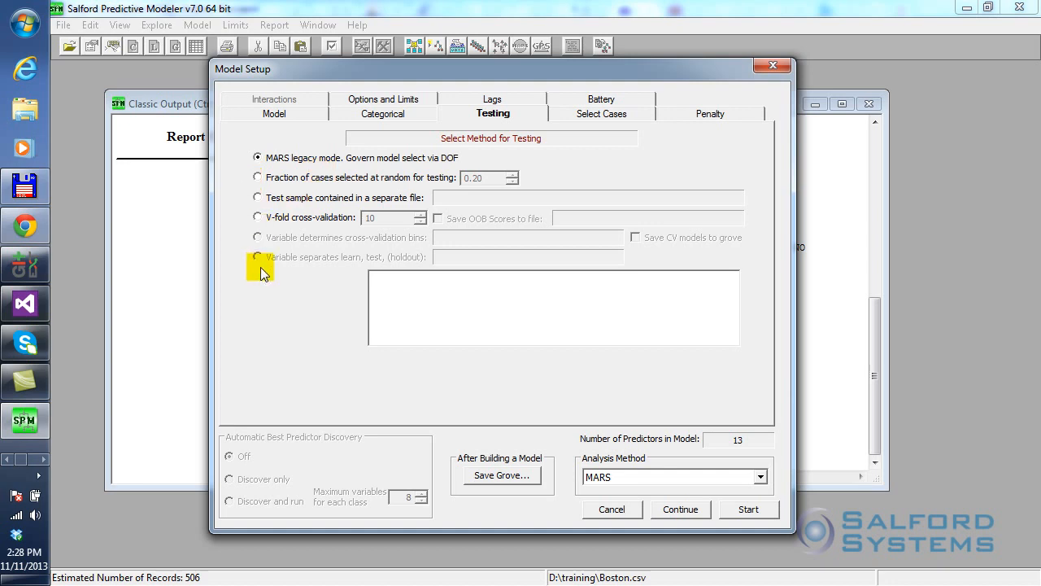
{"action": "left_click", "coordinate": [258, 178]}
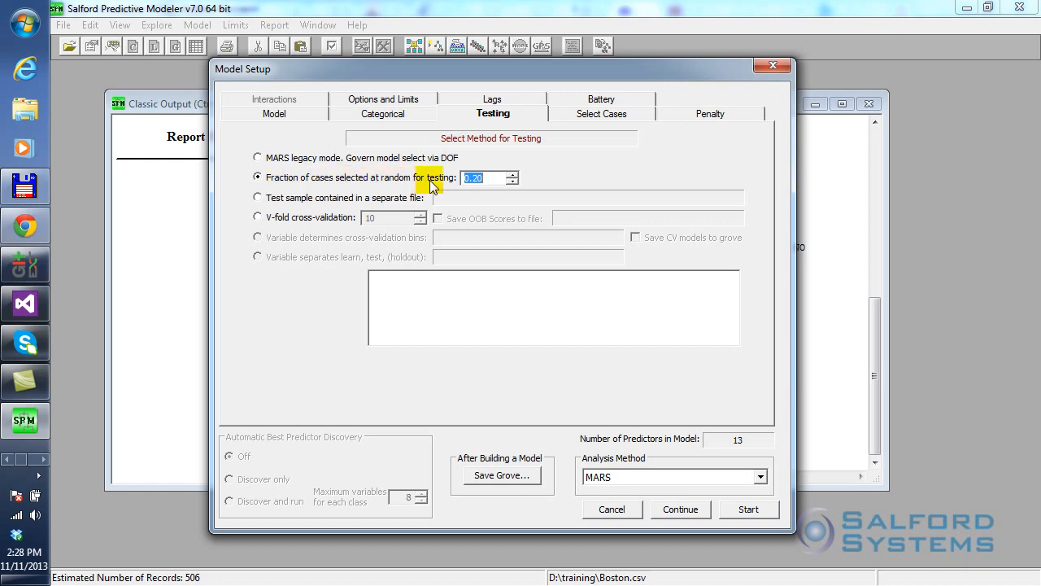
{"action": "left_click", "coordinate": [491, 179]}
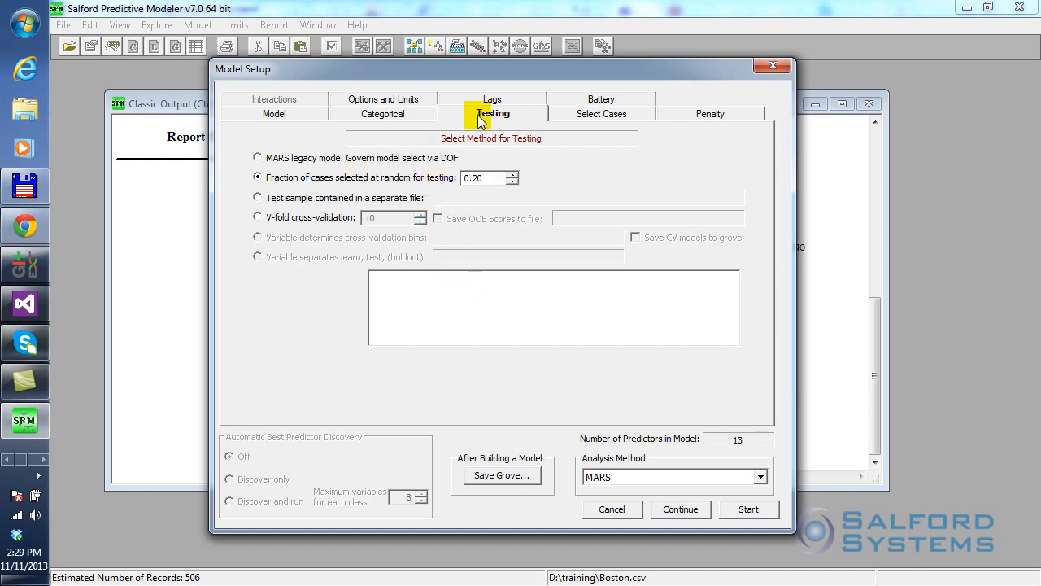
Set the maximum number of basis functions to 30 in the MARS options and limits
{"action": "left_click", "coordinate": [375, 101]}
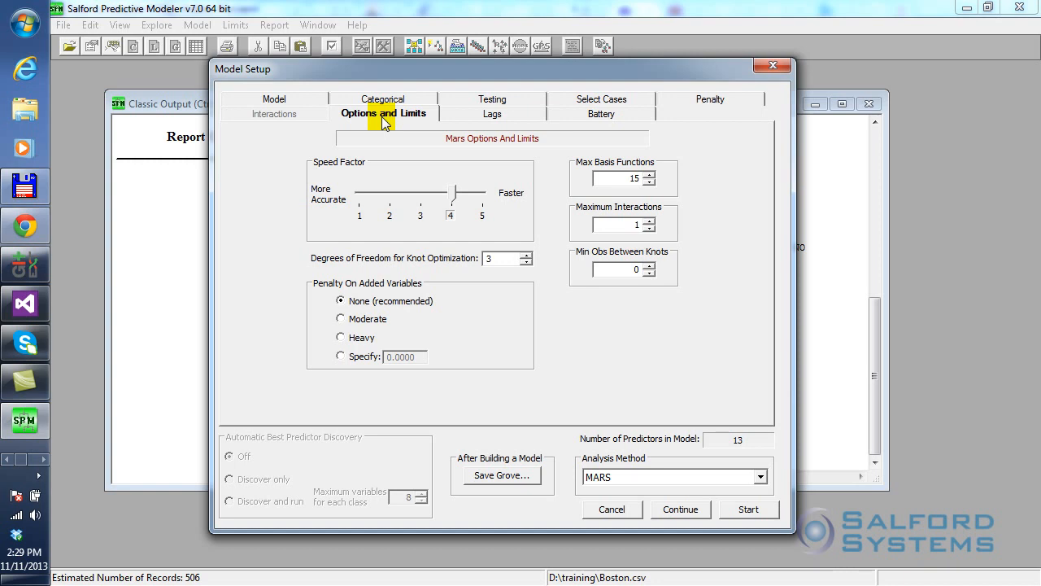
{"action": "double_click", "coordinate": [618, 180]}
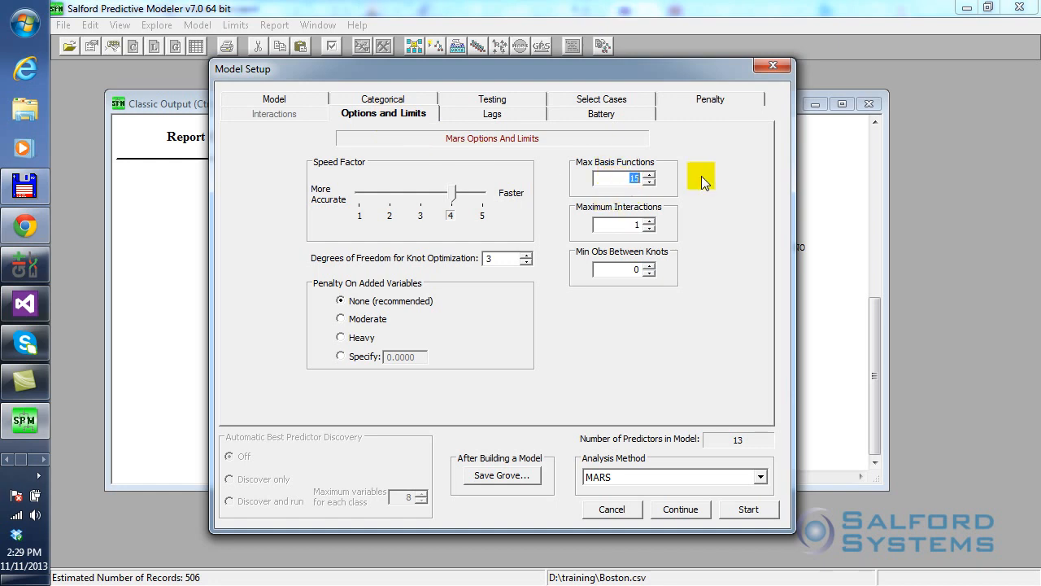
{"action": "type", "text": "30"}
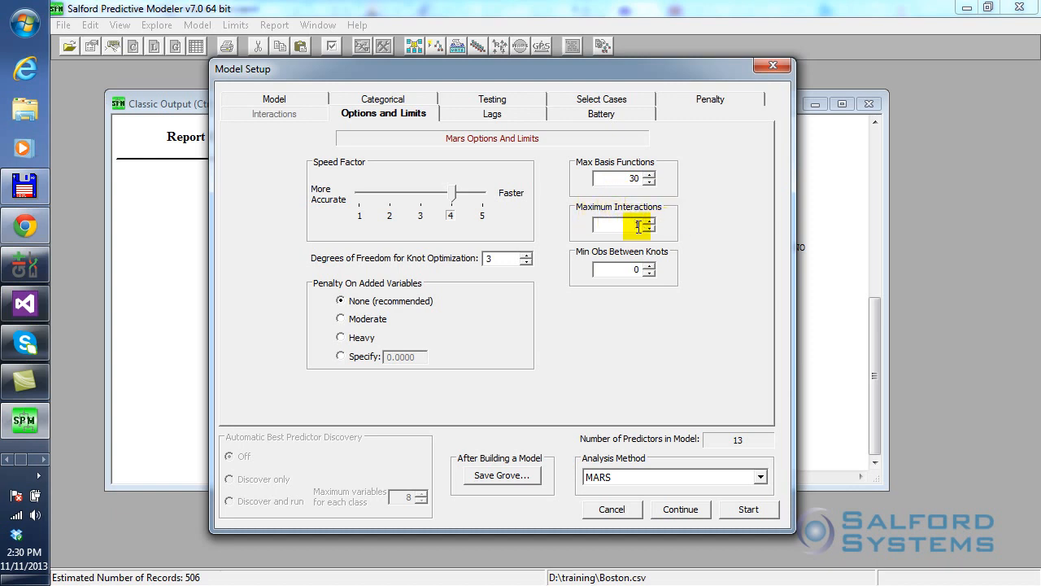
Review the variable selection, testing and limit settings, and start building the MARS model
{"action": "left_click", "coordinate": [266, 100]}
{"action": "scroll", "coordinate": [636, 236], "scroll_direction": "down", "scroll_amount": 2}
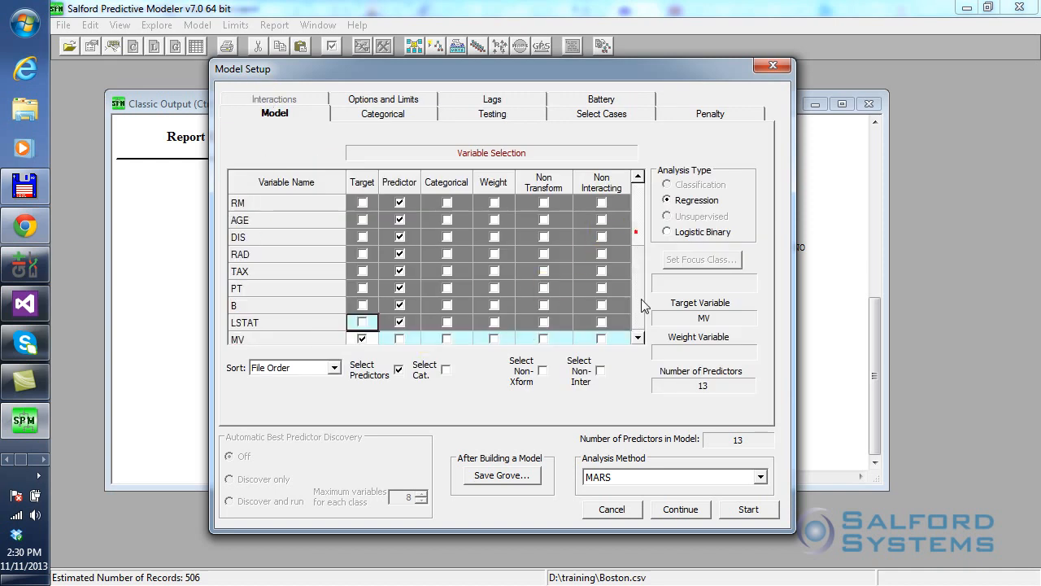
{"action": "left_click", "coordinate": [493, 114]}
{"action": "left_click", "coordinate": [370, 99]}
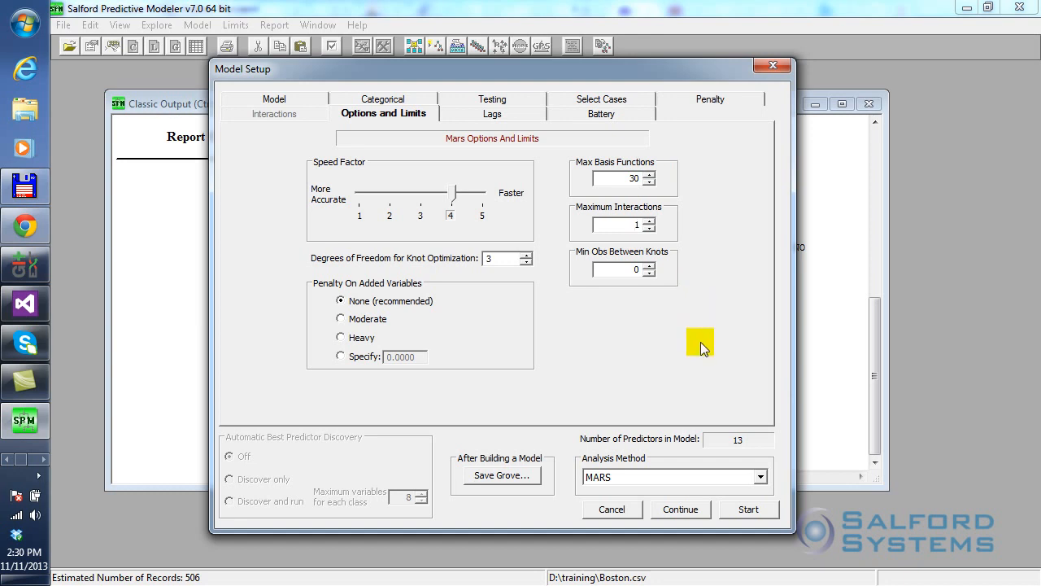
{"action": "left_click", "coordinate": [747, 513]}
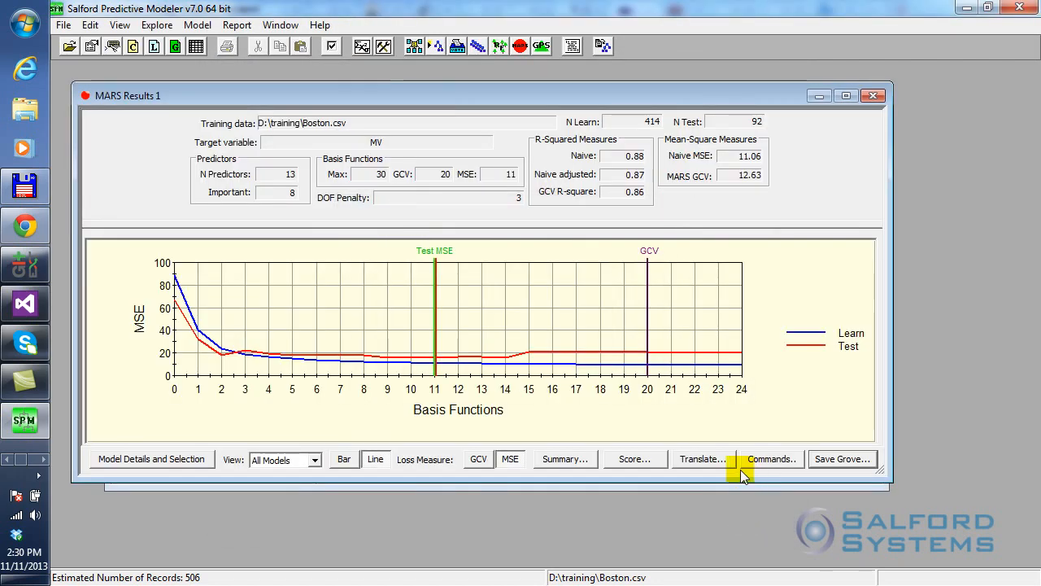
Open the summary of the MARS results and compare the R^2 values for the learn and test samples
{"action": "left_click_drag", "start_coordinate": [427, 95], "coordinate": [465, 95]}
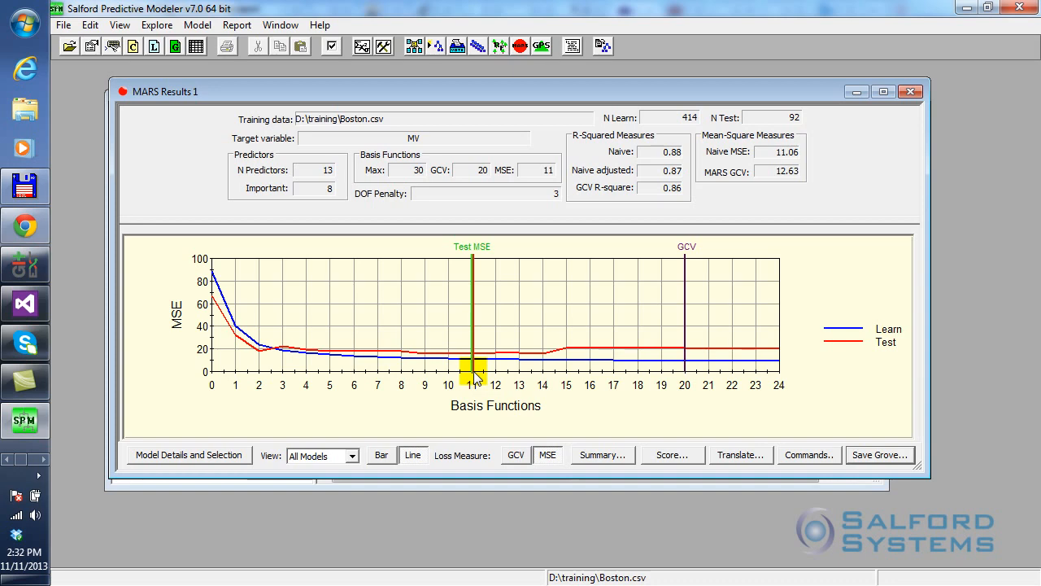
{"action": "left_click", "coordinate": [601, 457]}
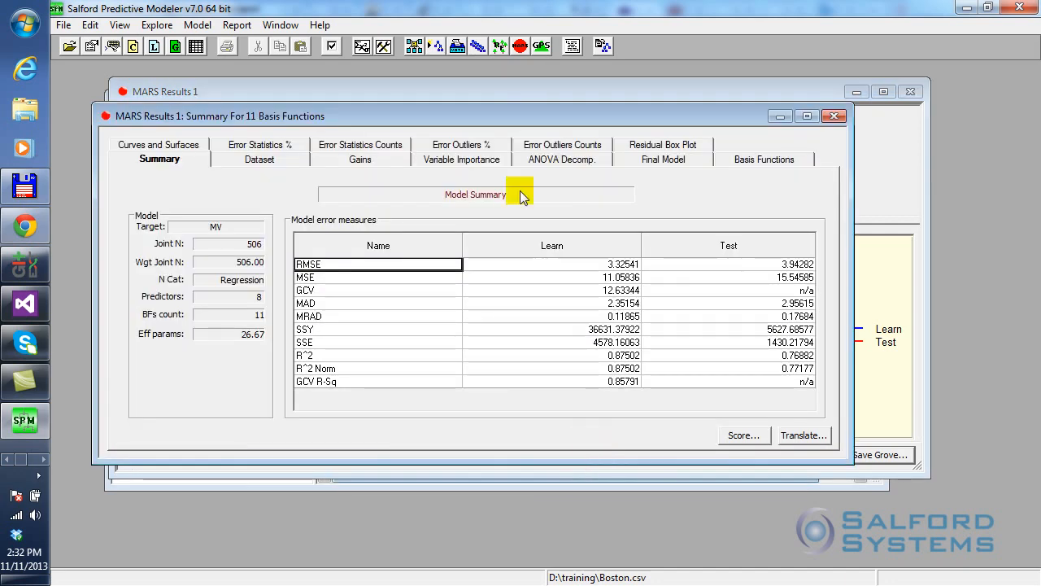
{"action": "left_click_drag", "start_coordinate": [498, 118], "coordinate": [537, 173]}
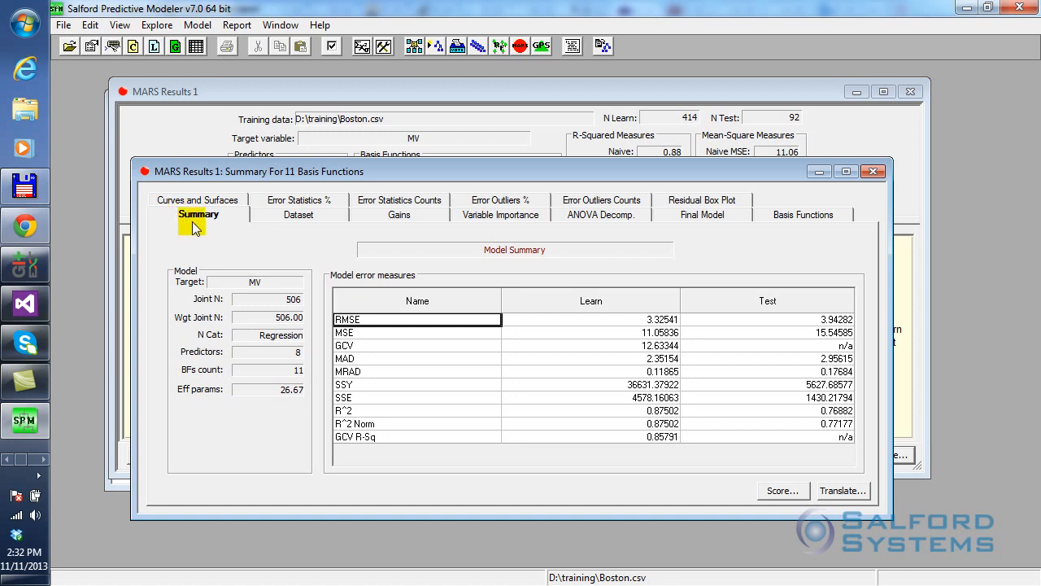
{"action": "left_click", "coordinate": [350, 411]}
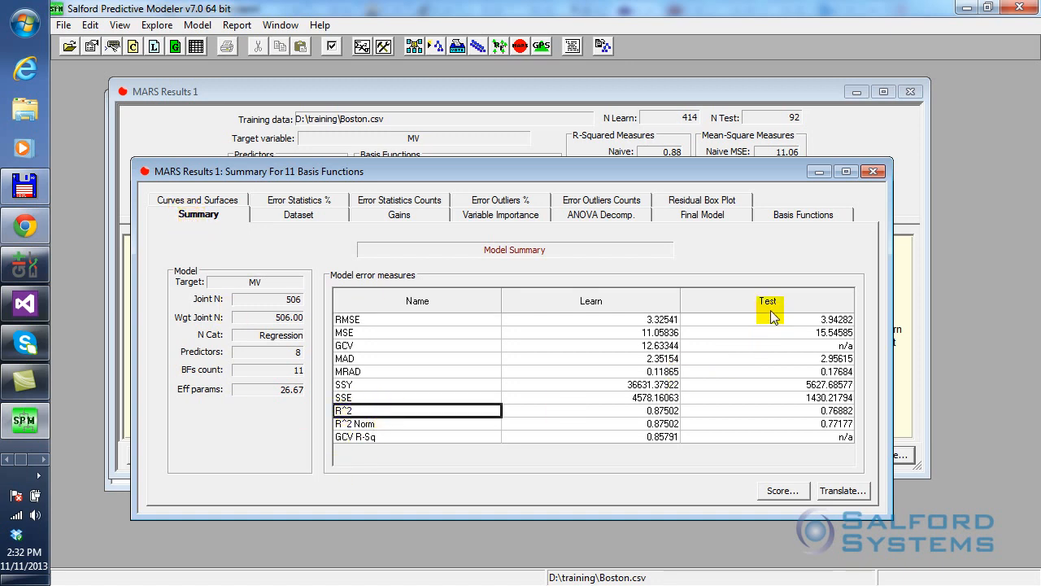
{"action": "left_click", "coordinate": [838, 411]}
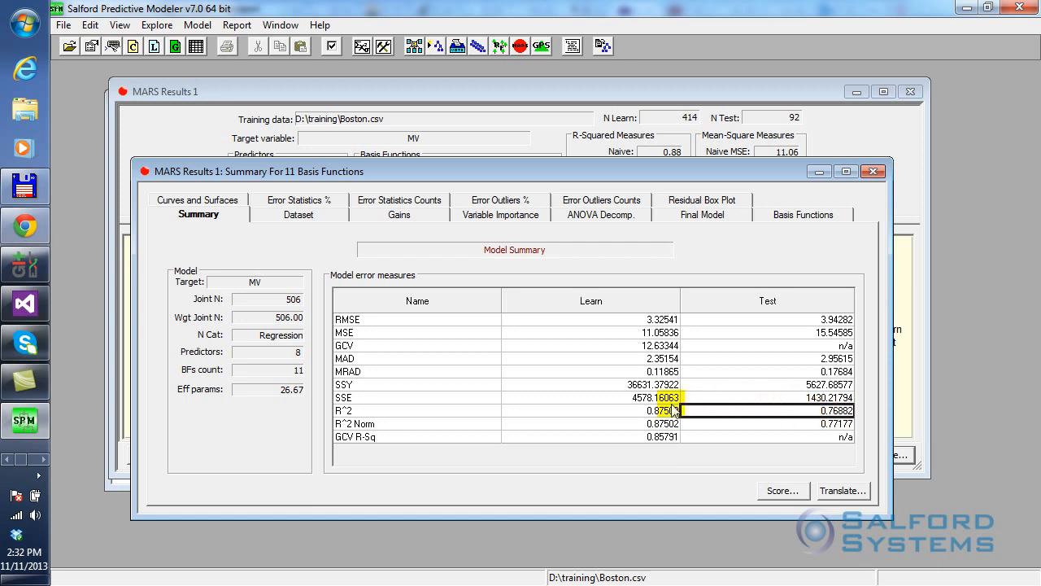
{"action": "left_click", "coordinate": [648, 412]}
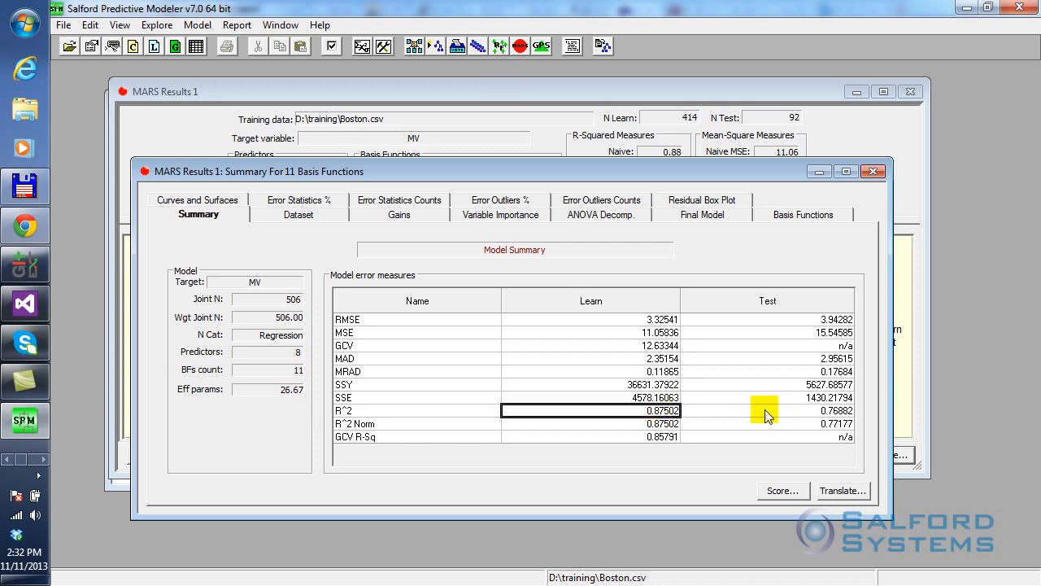
Examine the relative variable importance ranking in the model summary, highlighting the RM variable
{"action": "left_click", "coordinate": [487, 216]}
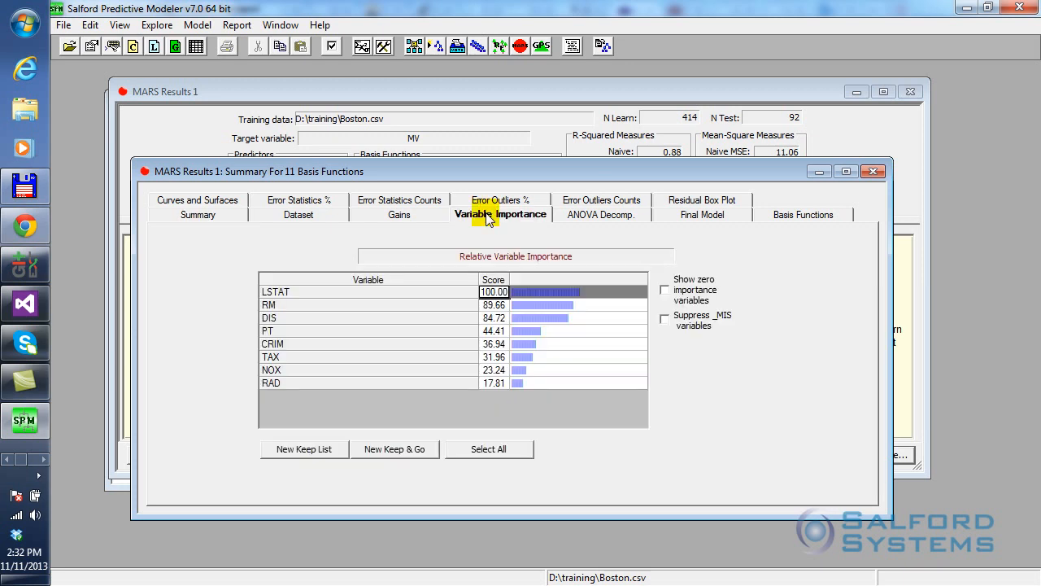
{"action": "left_click", "coordinate": [275, 305]}
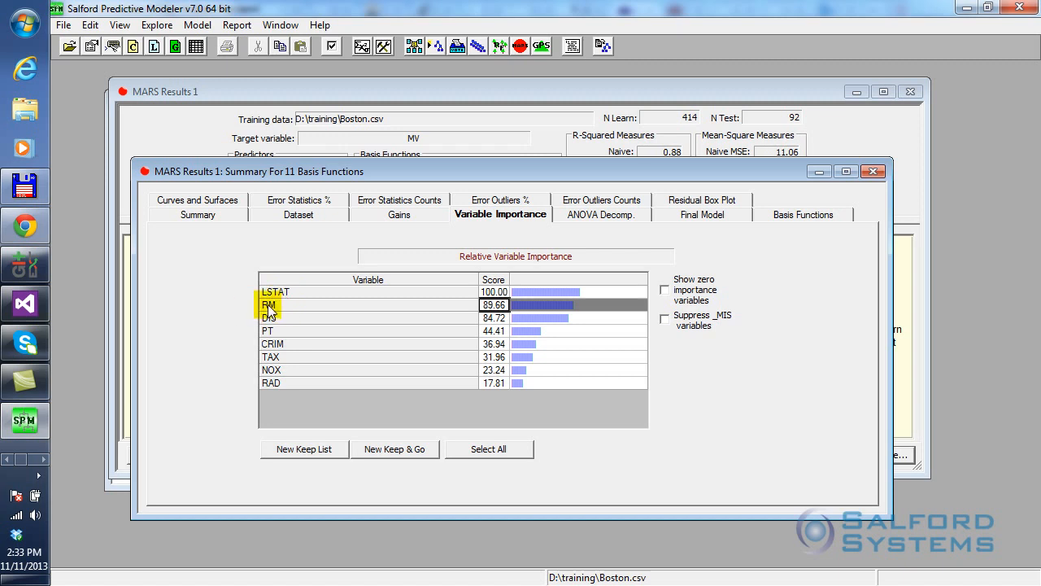
Open the model's basis functions and examine the definitions from BF1 to BF19, highlighting them as a block
{"action": "left_click", "coordinate": [470, 215]}
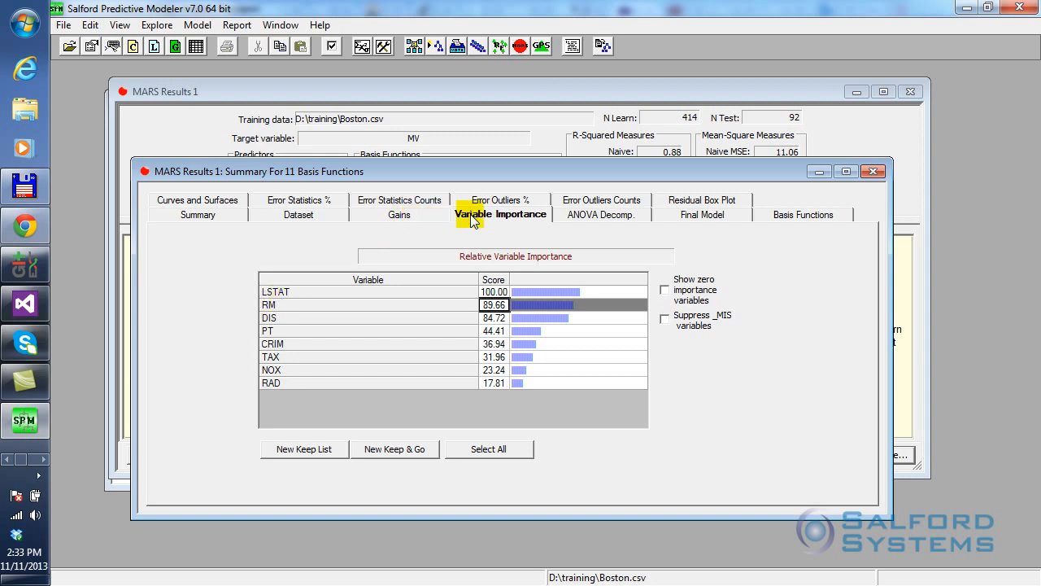
{"action": "left_click", "coordinate": [804, 217]}
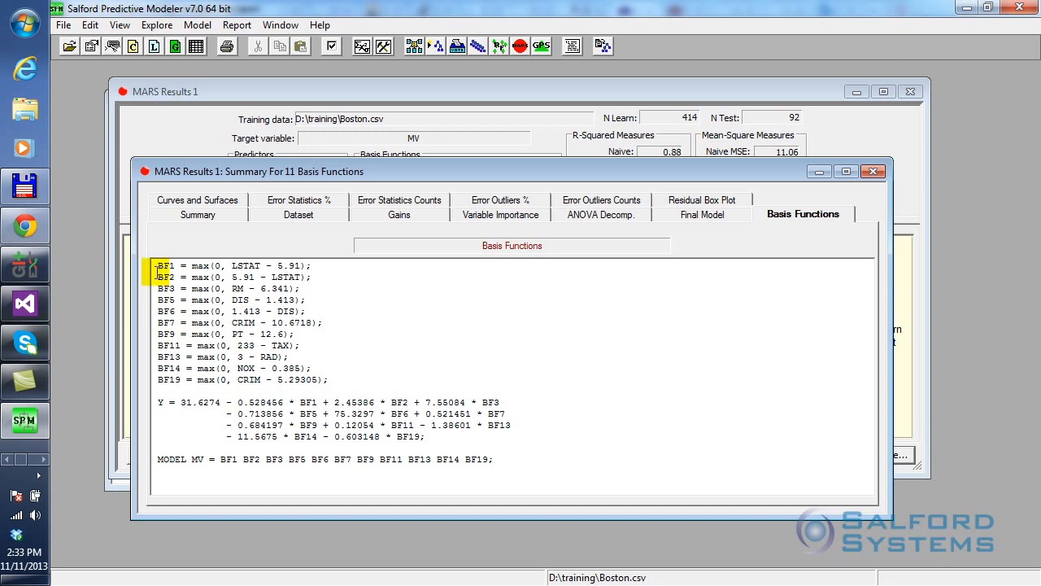
{"action": "left_click_drag", "start_coordinate": [158, 269], "coordinate": [575, 446]}
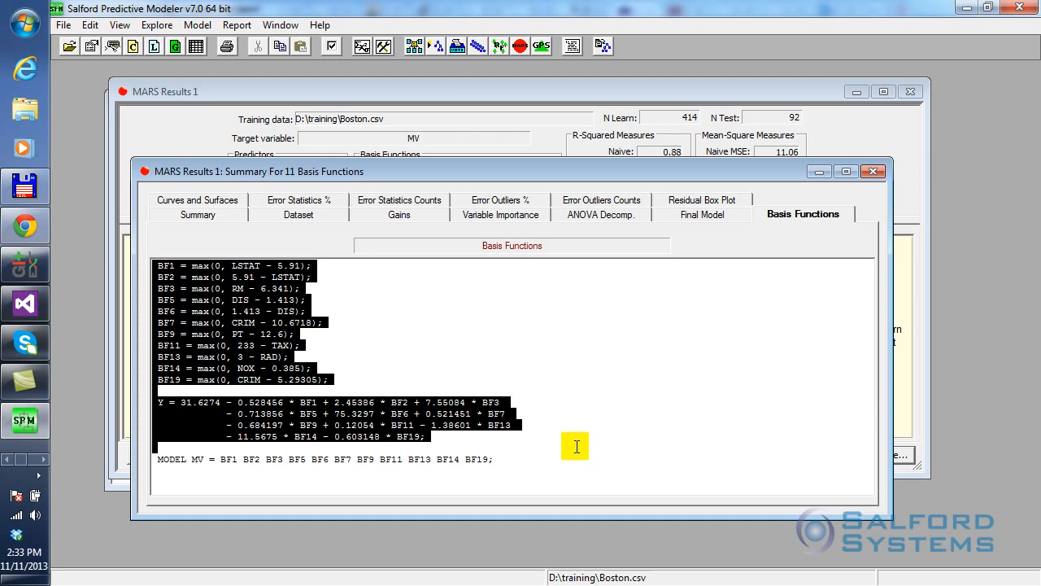
{"action": "left_click", "coordinate": [245, 394]}
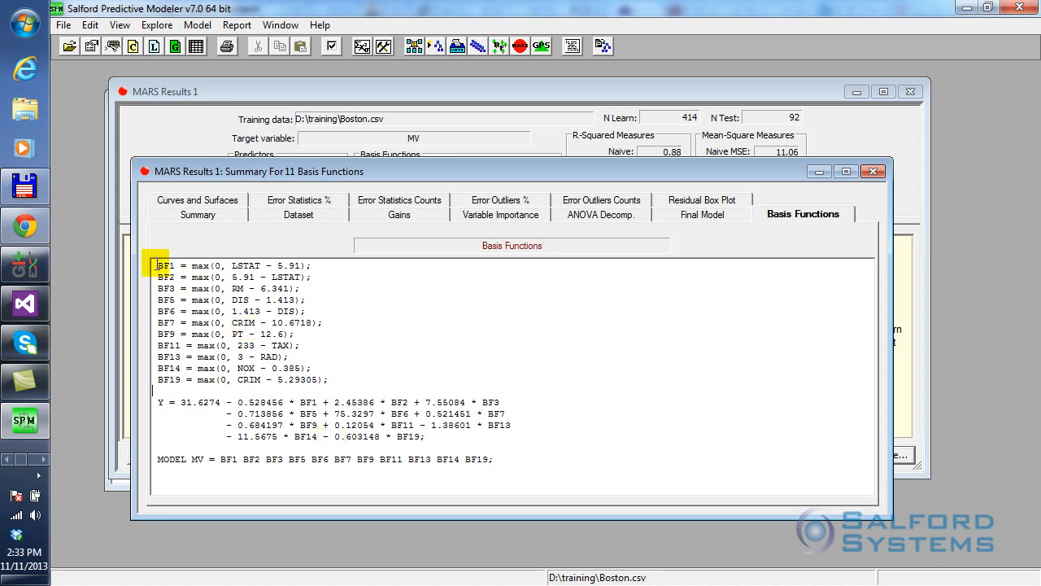
{"action": "left_click_drag", "start_coordinate": [157, 265], "coordinate": [345, 379]}
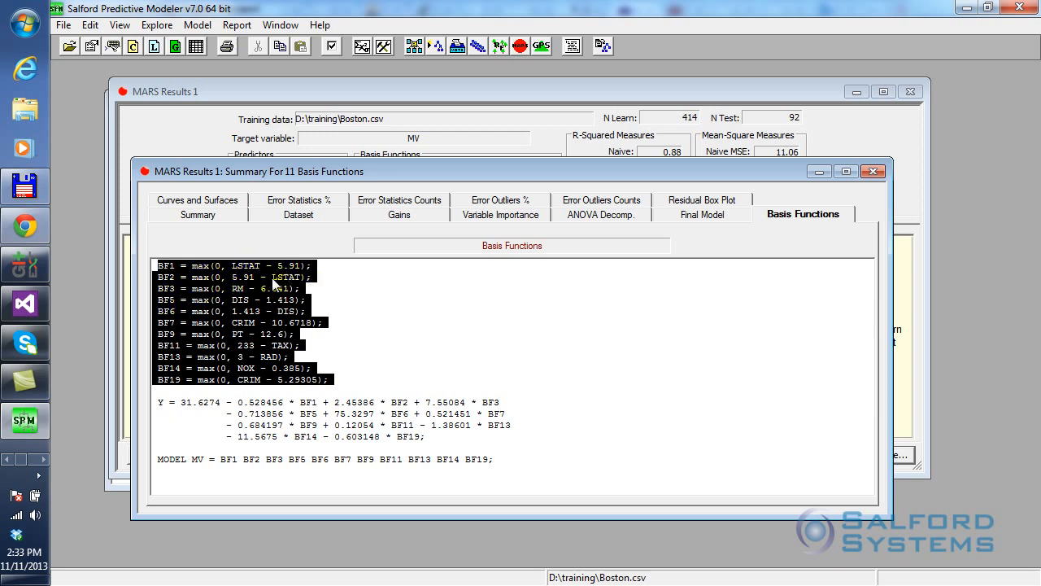
Examine the final regression equation for Y beneath the basis function definitions, highlighting the whole equation
{"action": "left_click", "coordinate": [161, 271]}
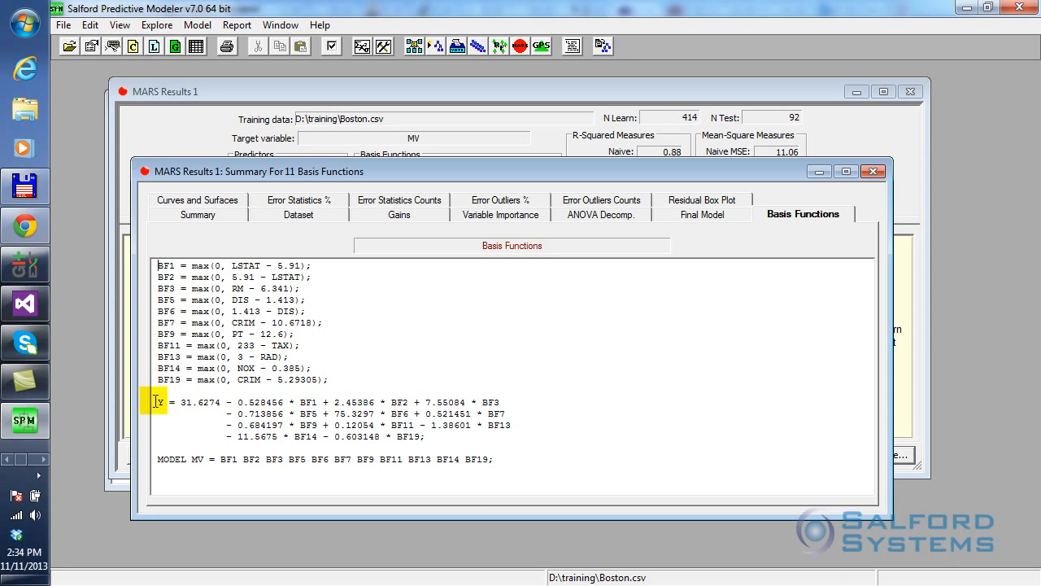
{"action": "left_click_drag", "start_coordinate": [154, 402], "coordinate": [475, 449]}
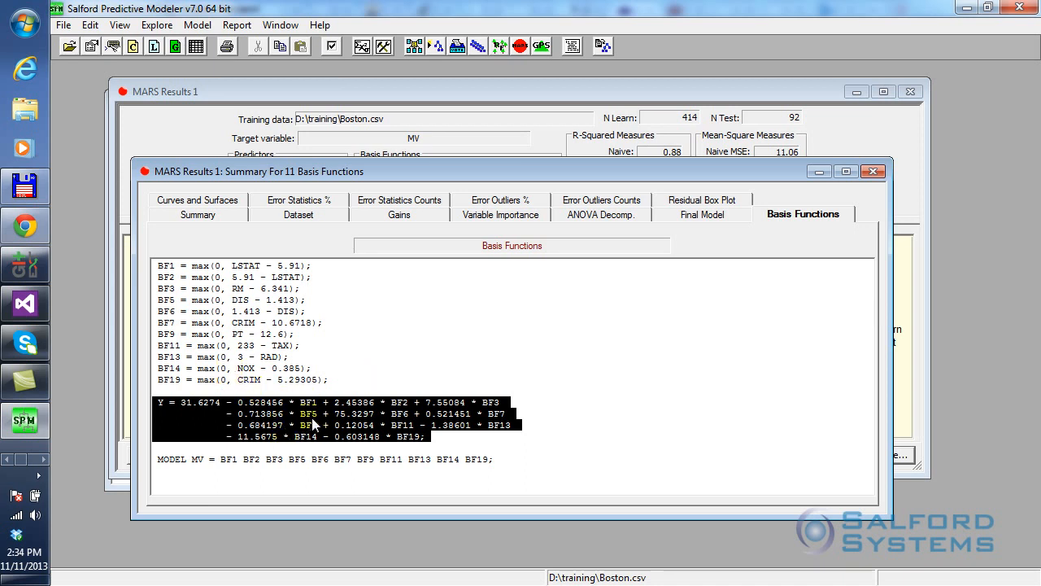
{"action": "left_click", "coordinate": [182, 389]}
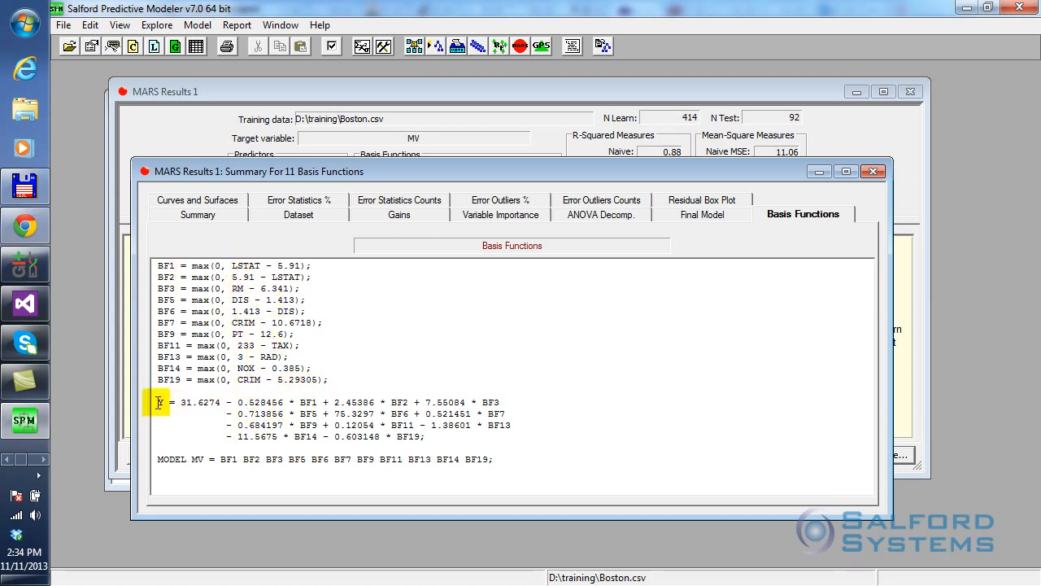
{"action": "left_click_drag", "start_coordinate": [158, 401], "coordinate": [427, 438]}
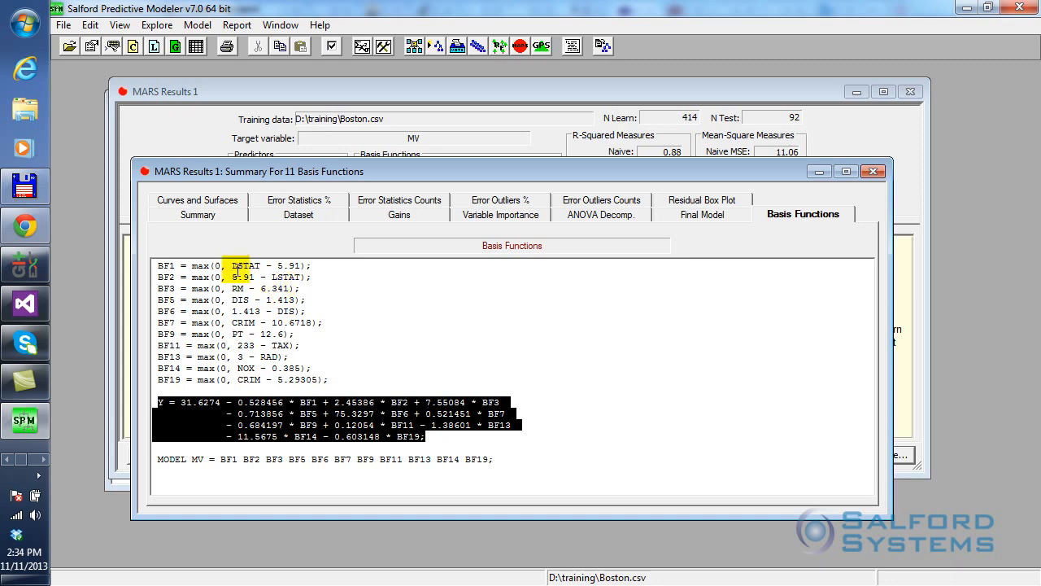
Compare the BF1 and BF2 definitions for LSTAT with their terms in the Y equation, highlighting both terms
{"action": "left_click", "coordinate": [298, 407]}
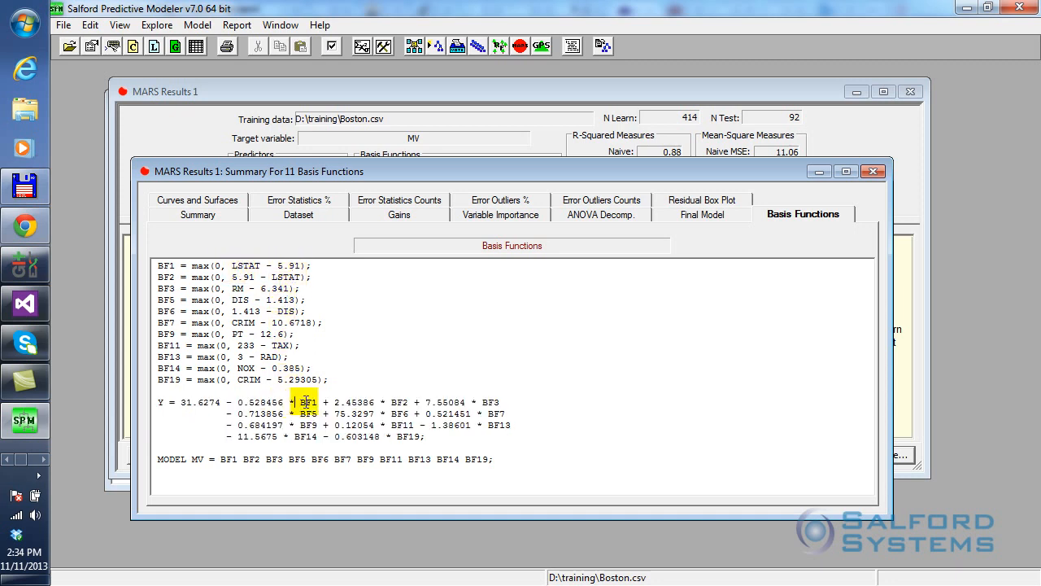
{"action": "left_click", "coordinate": [249, 265]}
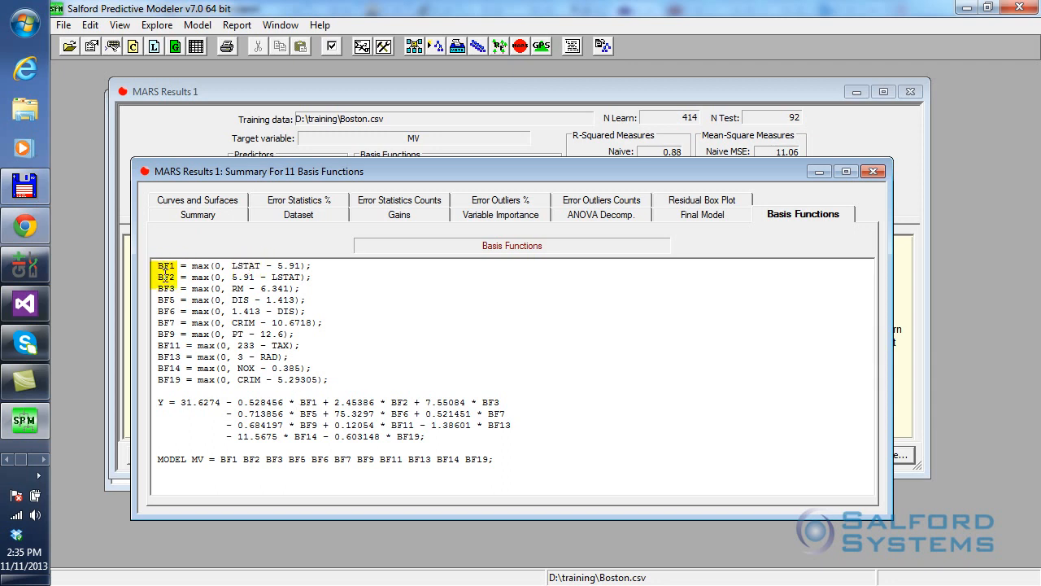
{"action": "left_click", "coordinate": [164, 277]}
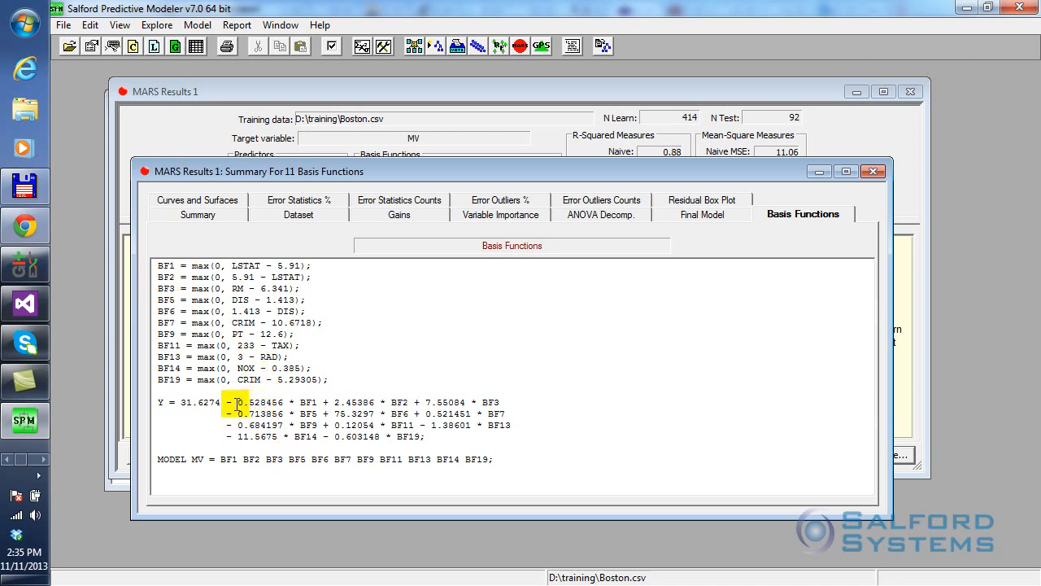
{"action": "left_click_drag", "start_coordinate": [239, 401], "coordinate": [406, 402]}
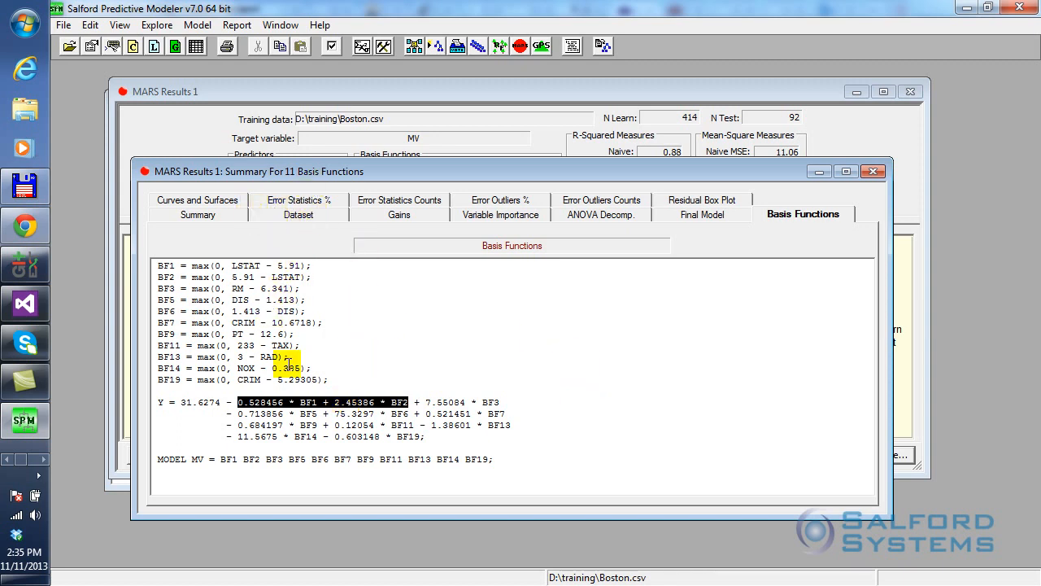
Display the 2D contribution curve for LSTAT from the model's curves and surfaces, examine its shape, and close the plot
{"action": "left_click", "coordinate": [190, 200]}
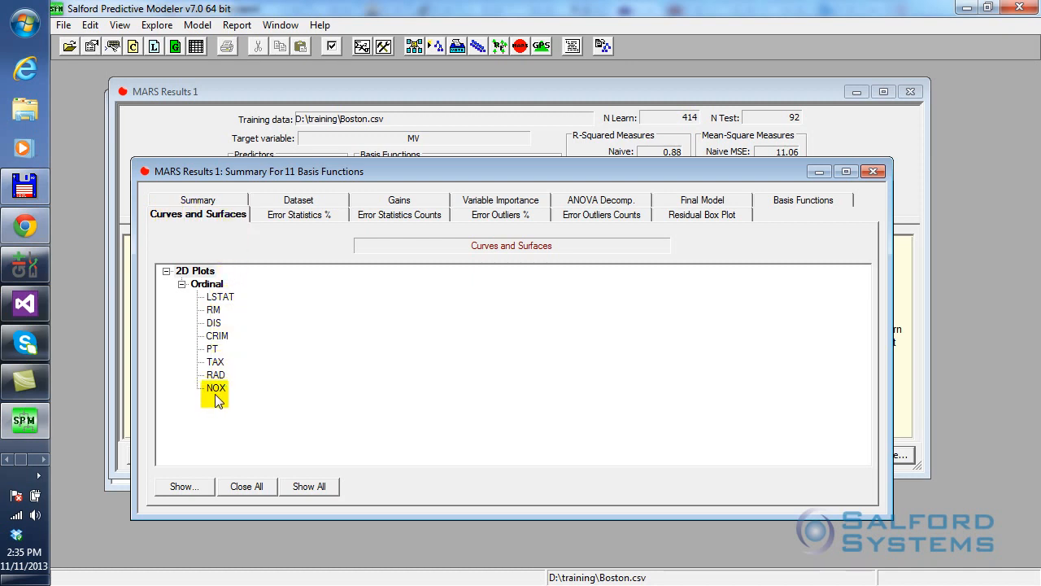
{"action": "left_click", "coordinate": [222, 298]}
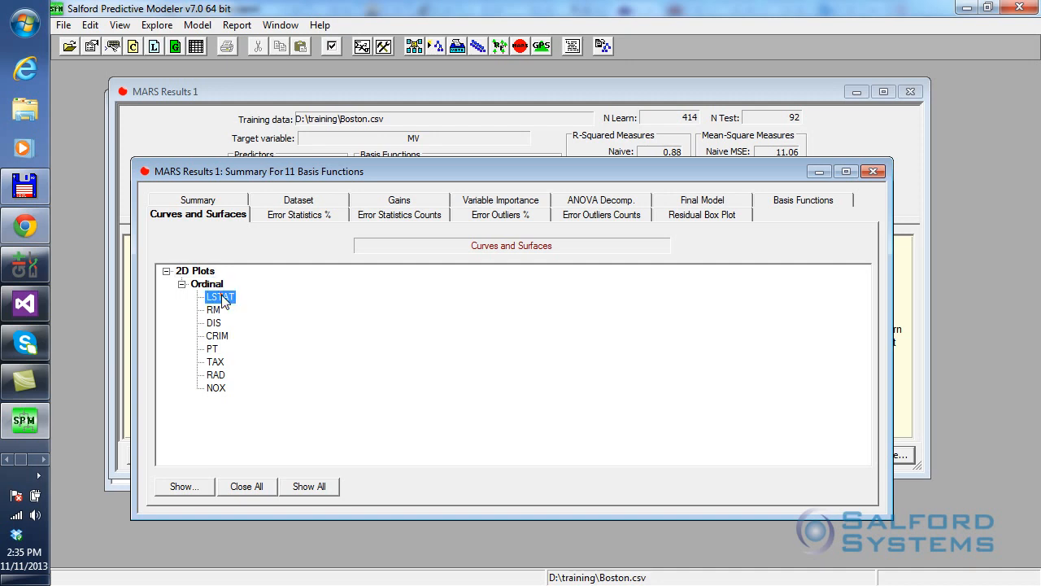
{"action": "double_click", "coordinate": [222, 297]}
{"action": "left_click_drag", "start_coordinate": [350, 138], "coordinate": [554, 122]}
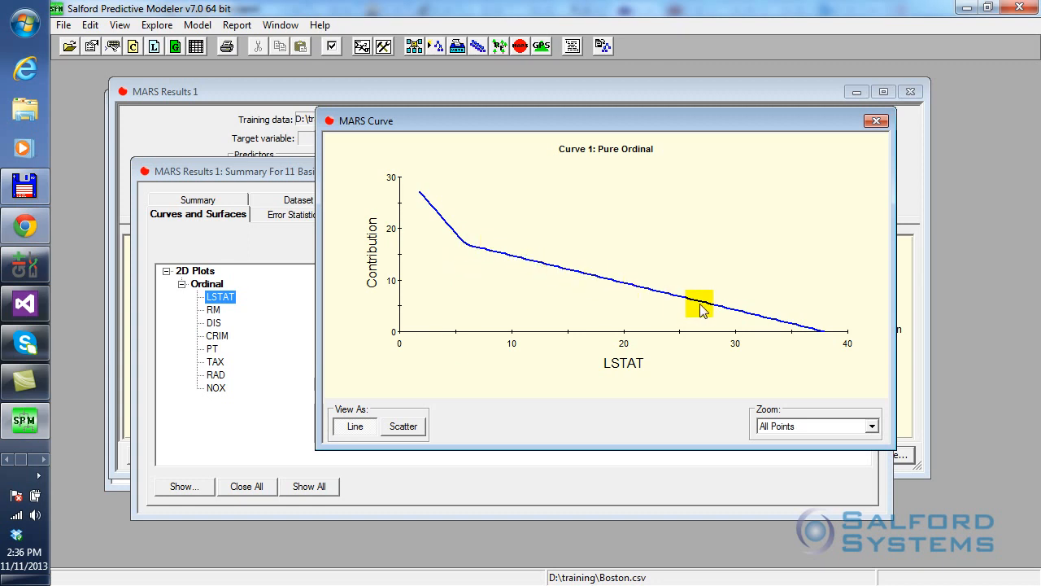
{"action": "left_click", "coordinate": [876, 121]}
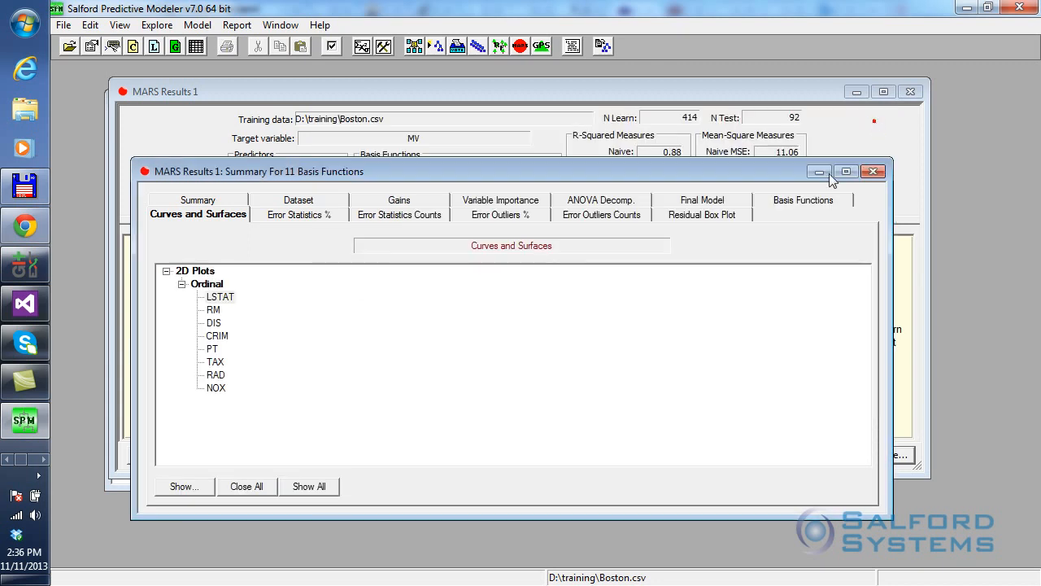
Display the contribution curve for RM, examine how the contribution varies with RM, and close the plot
{"action": "double_click", "coordinate": [213, 312]}
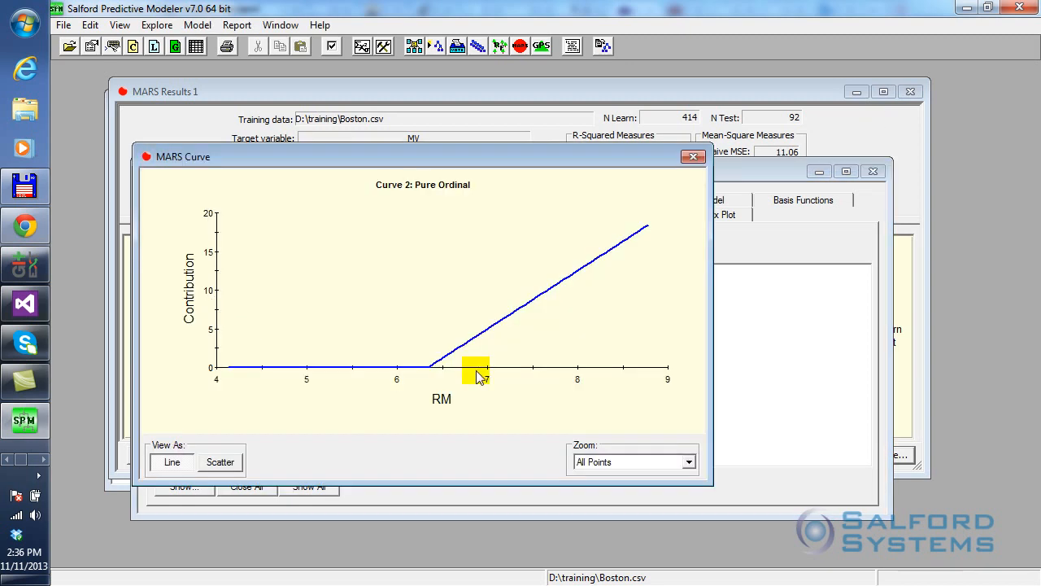
{"action": "left_click_drag", "start_coordinate": [445, 155], "coordinate": [542, 114]}
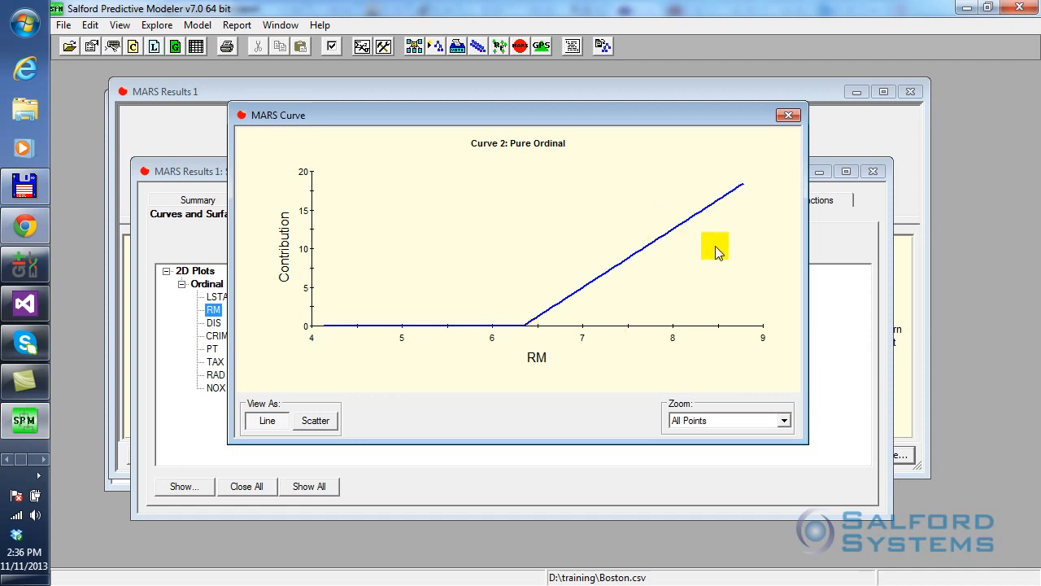
{"action": "left_click", "coordinate": [788, 116]}
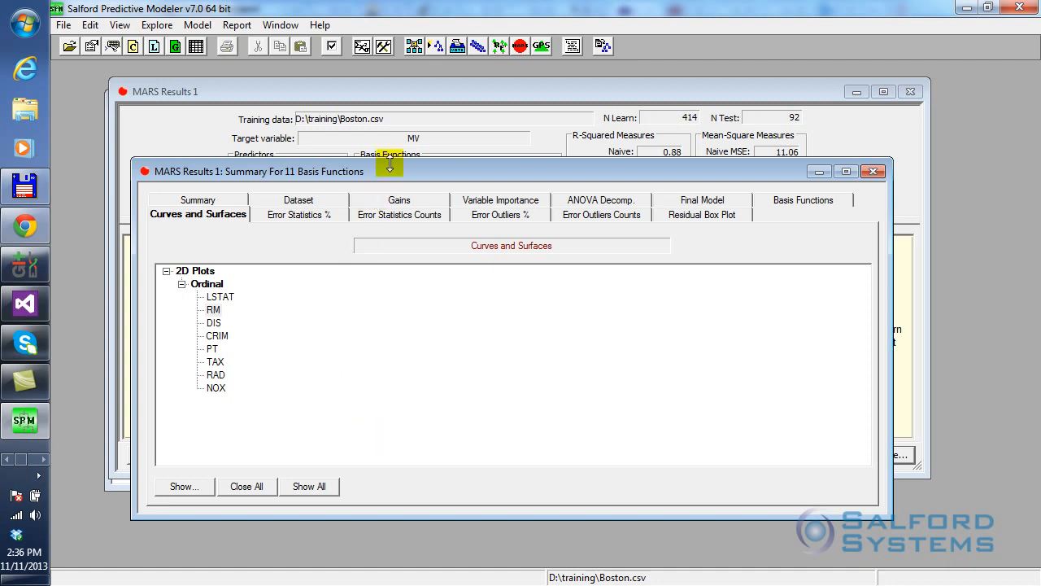
Reposition the results summary window, view the contribution curve for DIS, and close the plot
{"action": "left_click_drag", "start_coordinate": [423, 180], "coordinate": [455, 174]}
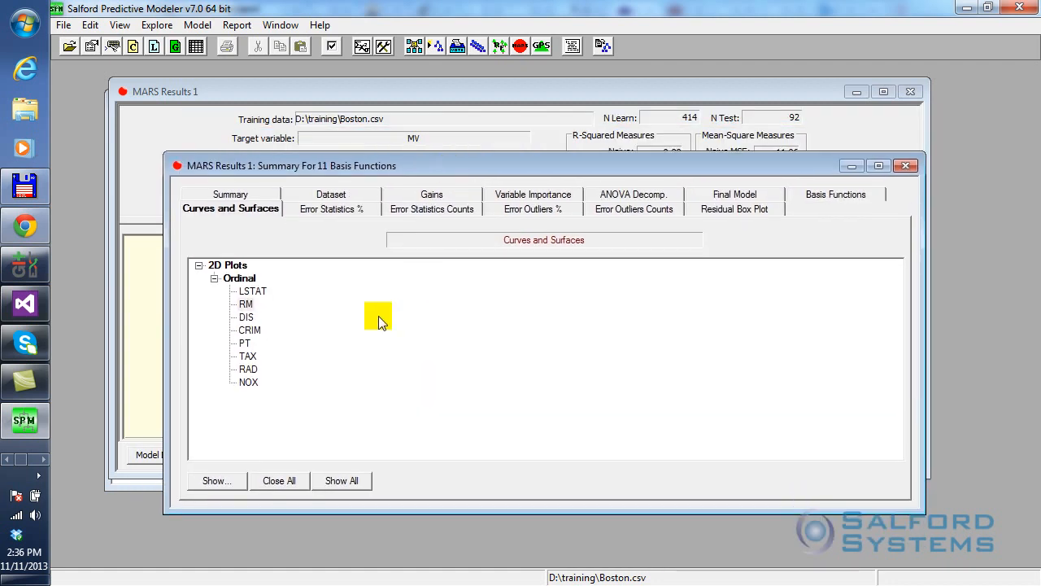
{"action": "double_click", "coordinate": [246, 317]}
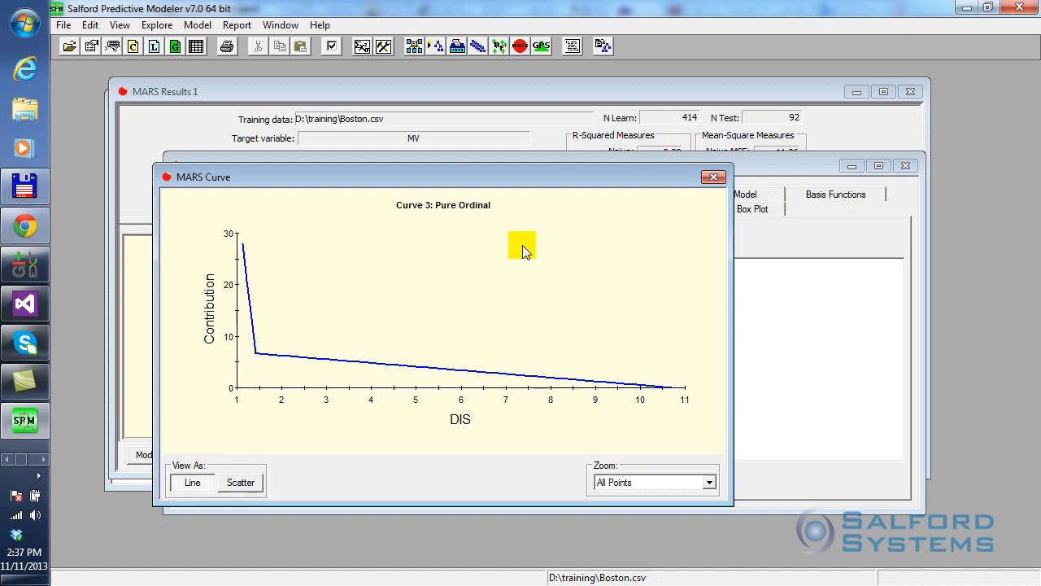
{"action": "left_click_drag", "start_coordinate": [489, 181], "coordinate": [584, 147]}
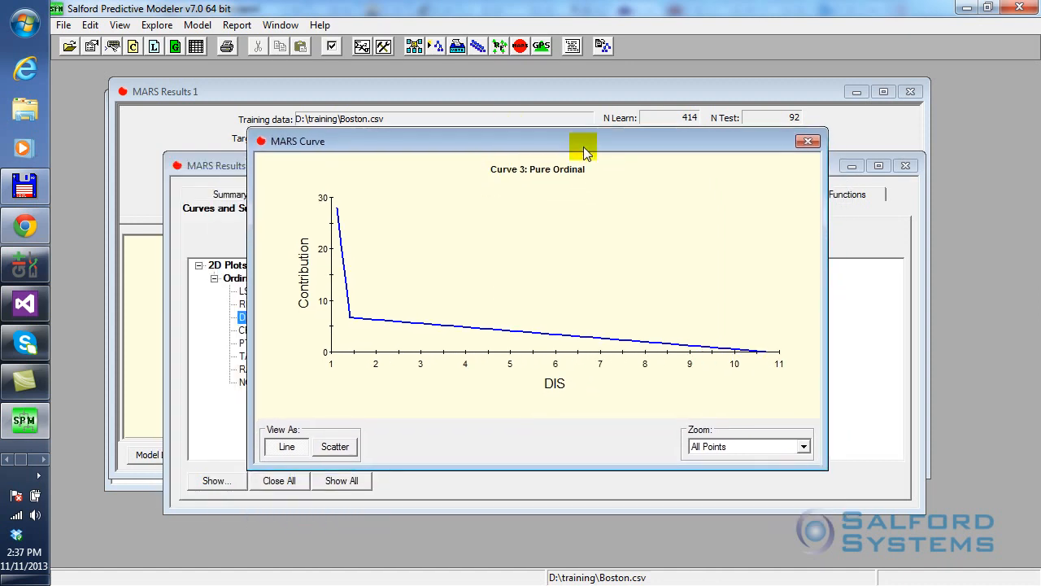
{"action": "left_click", "coordinate": [807, 142]}
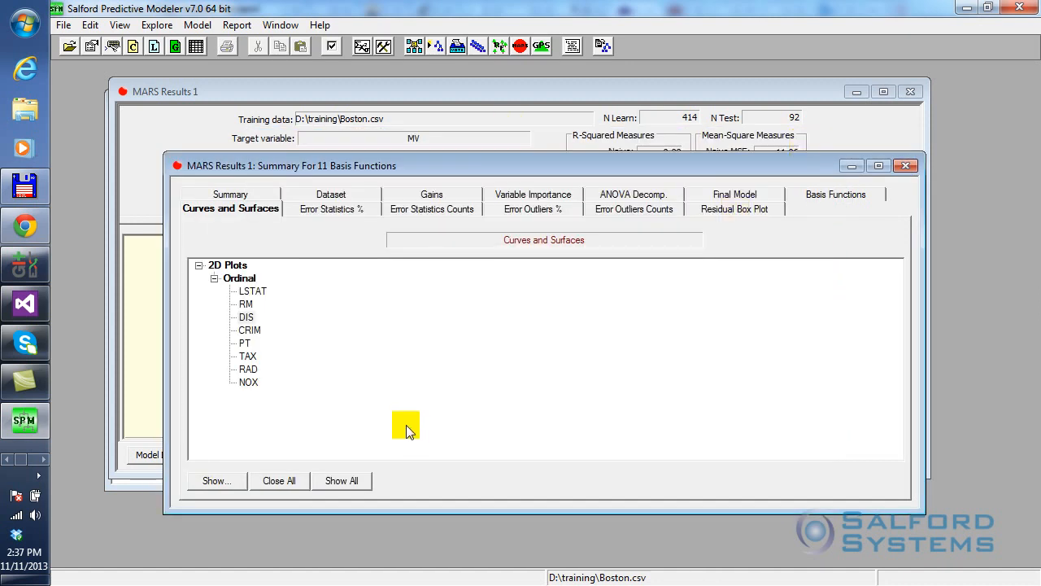